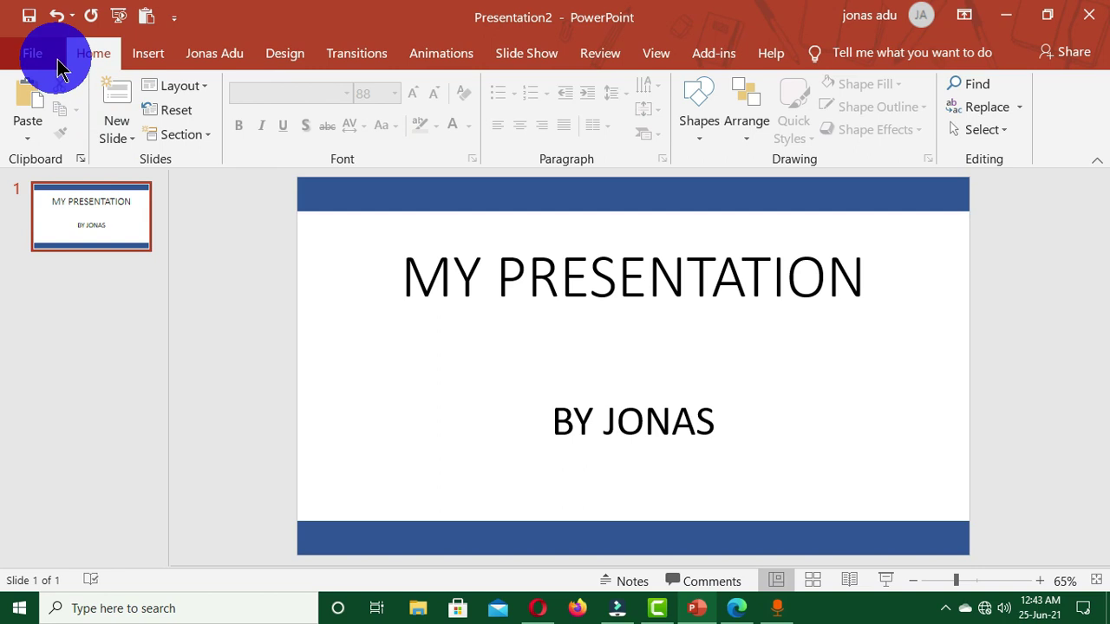
# Step: Browse the Insert, Design, Transitions, Animations and Slide Show ribbon tabs in turn
pyautogui.click(151, 58)
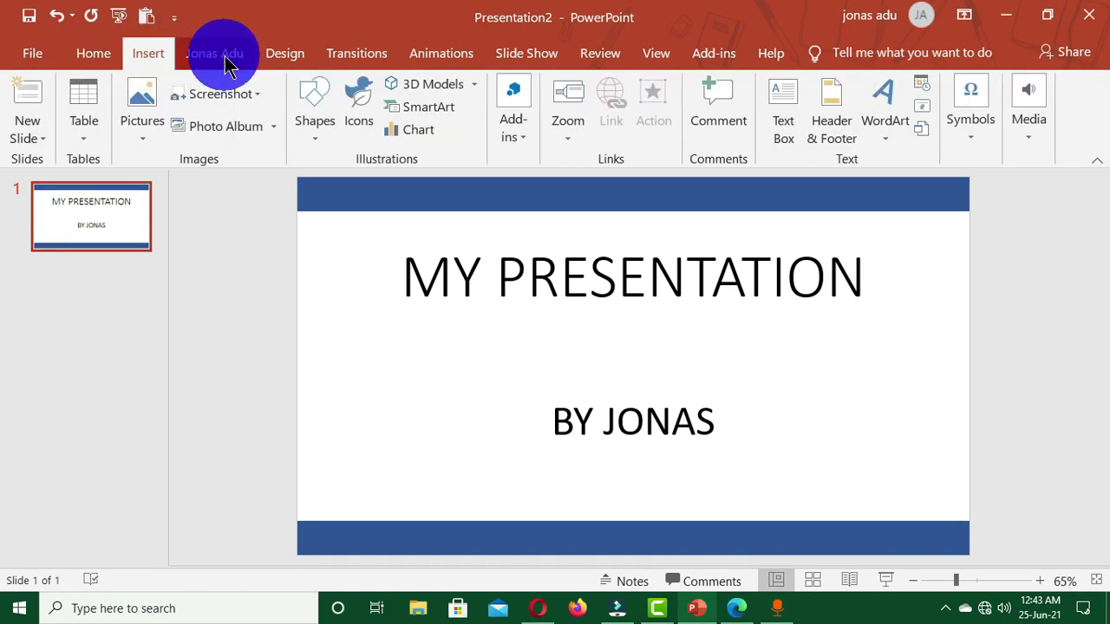
pyautogui.click(292, 55)
pyautogui.click(360, 55)
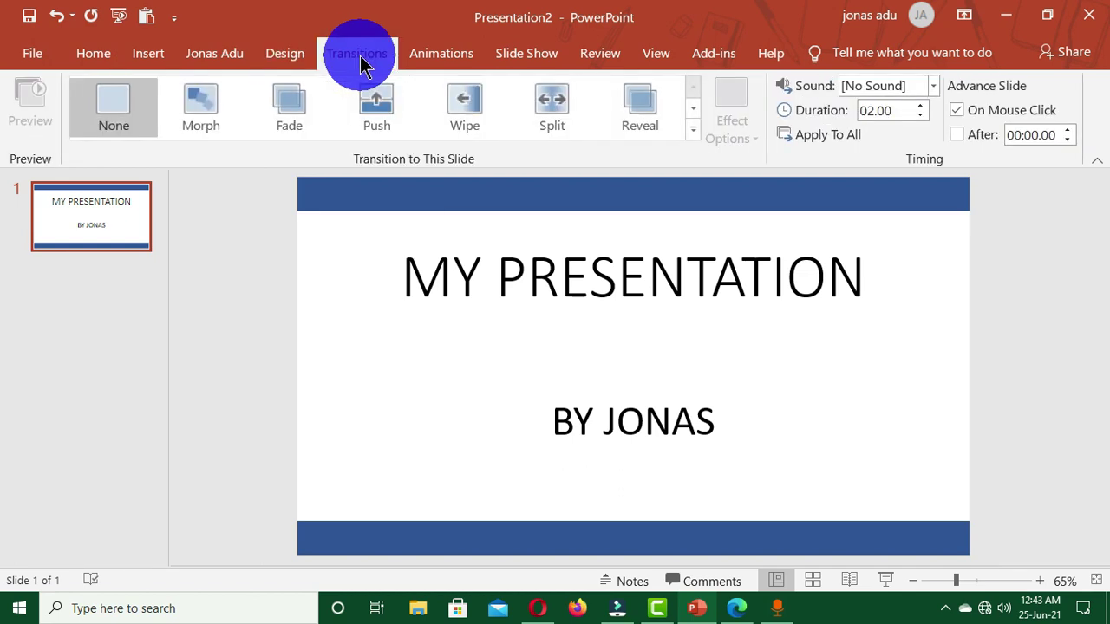
pyautogui.click(449, 62)
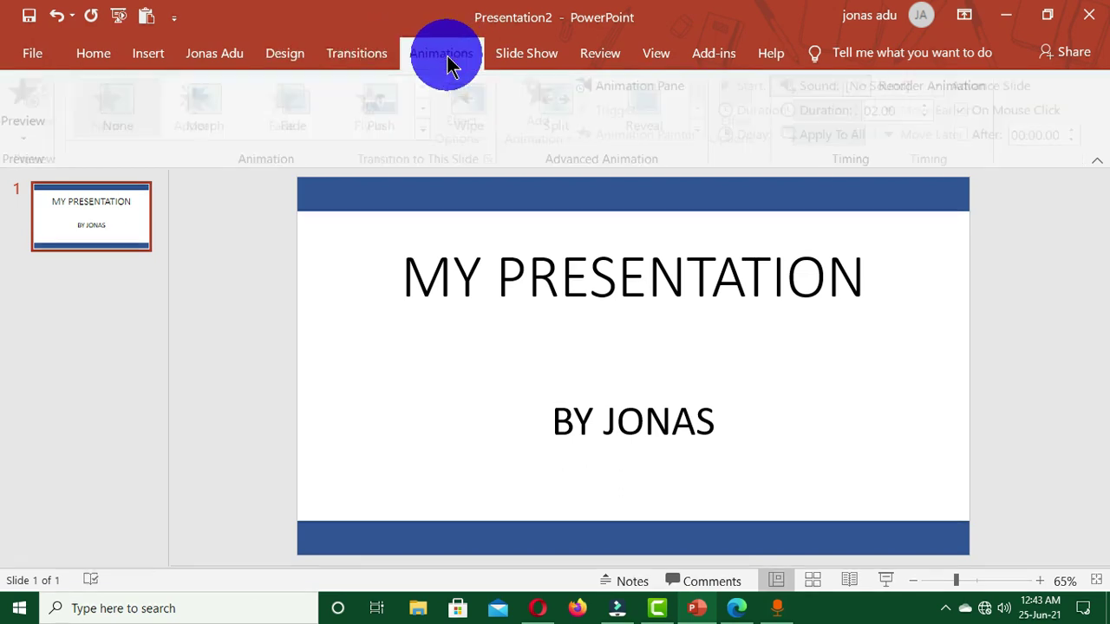
pyautogui.click(527, 63)
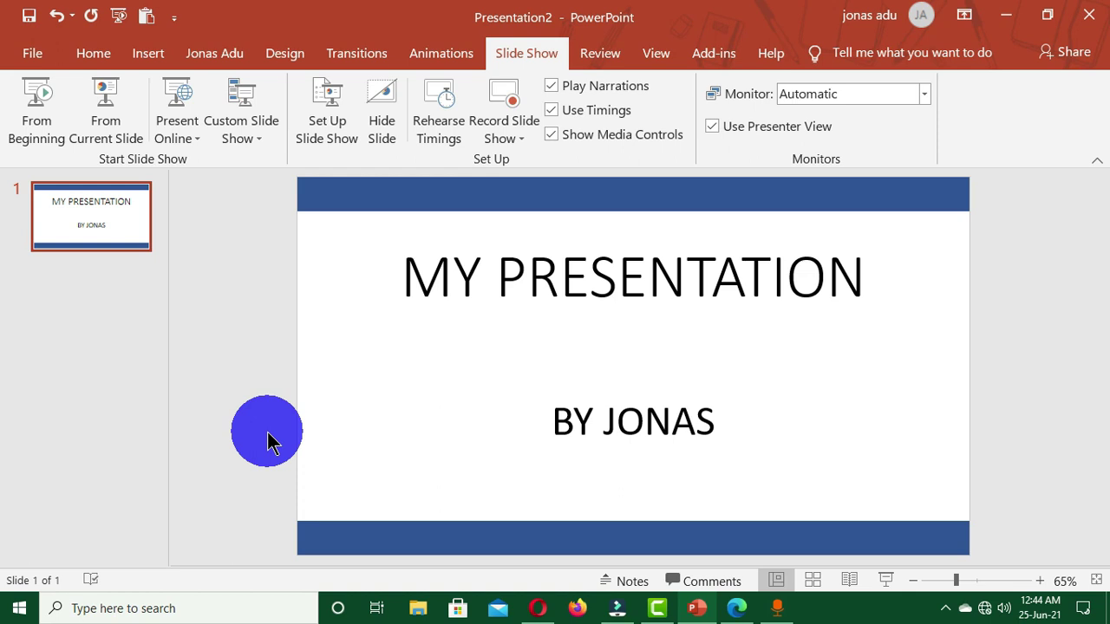
pyautogui.click(175, 19)
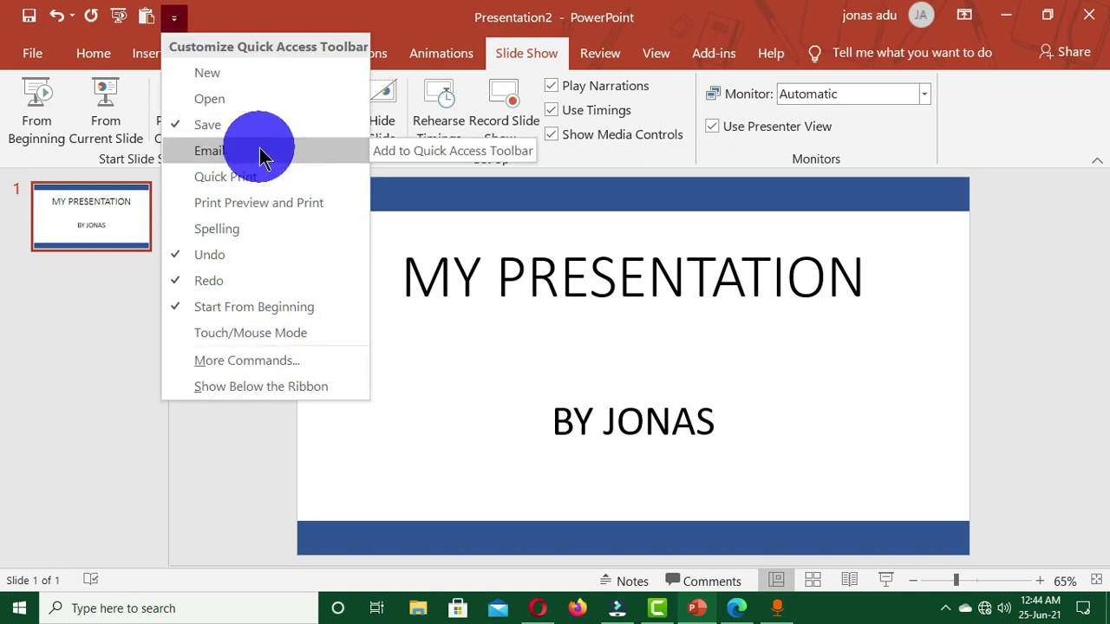
pyautogui.click(241, 363)
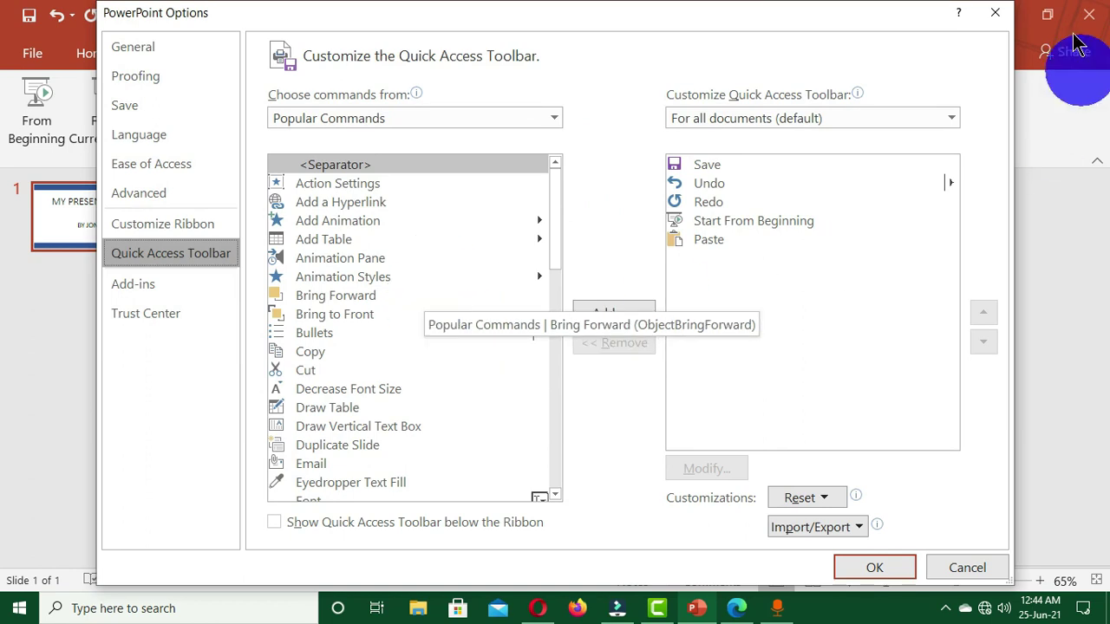
pyautogui.click(995, 12)
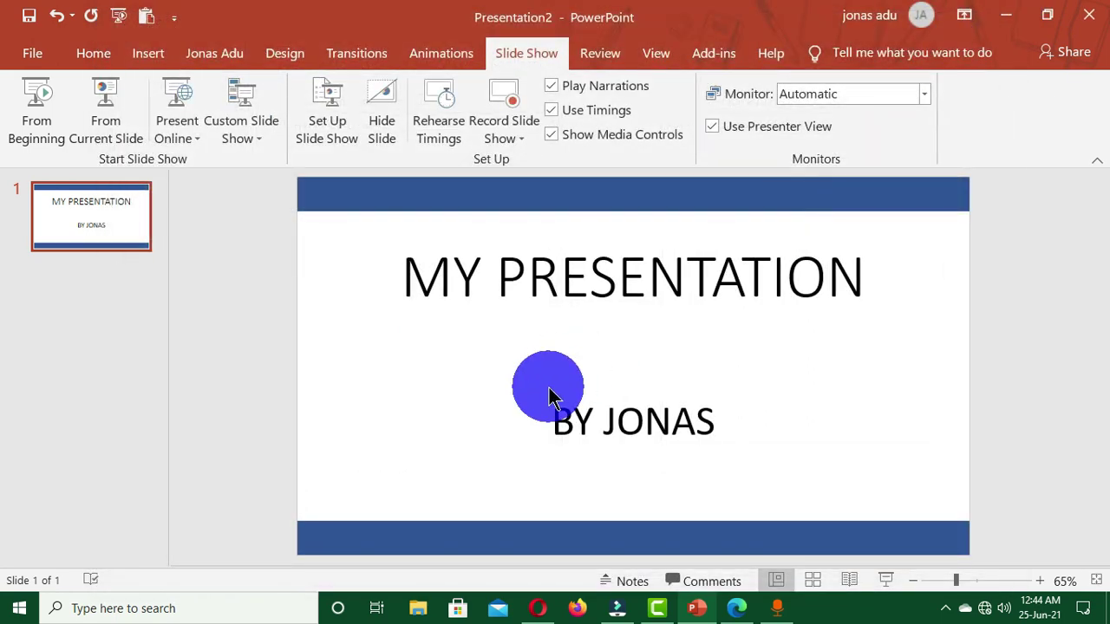
pyautogui.click(34, 56)
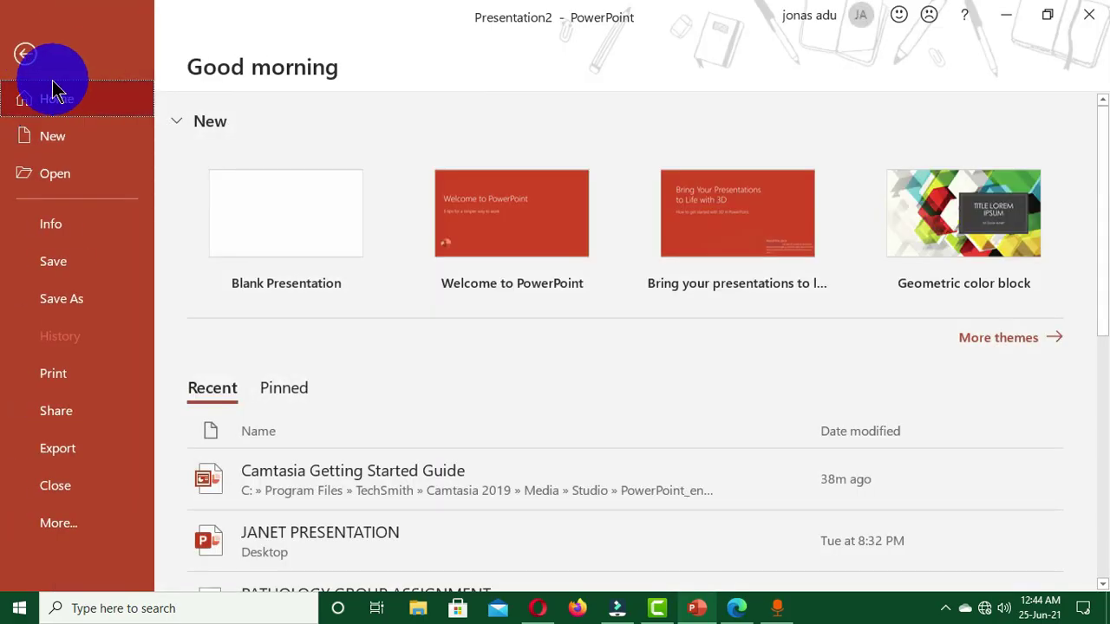
pyautogui.click(70, 528)
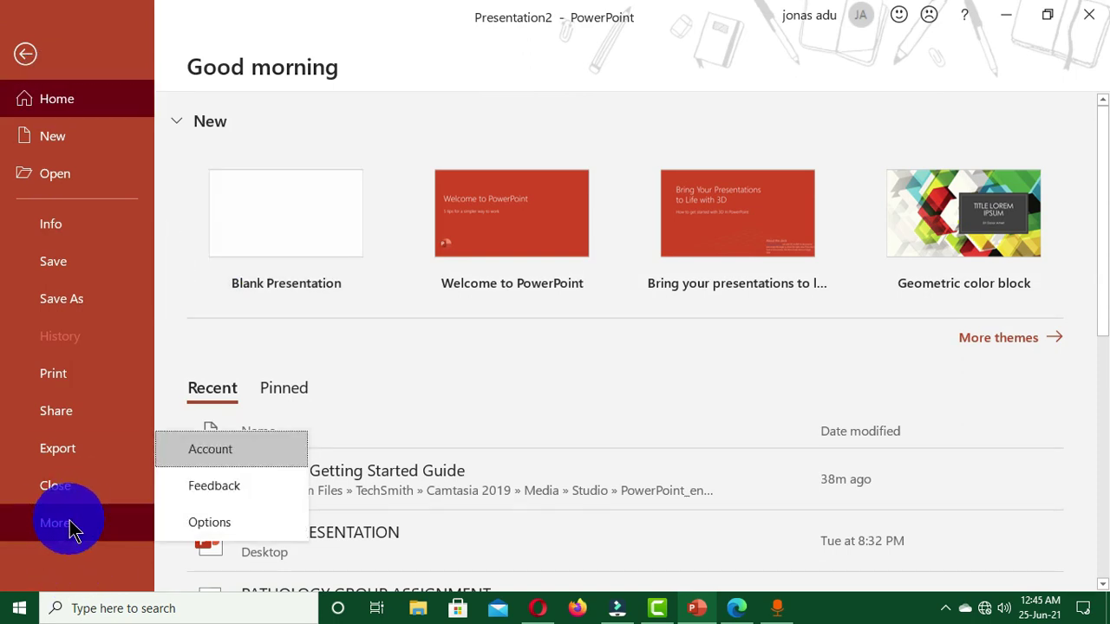
pyautogui.click(227, 523)
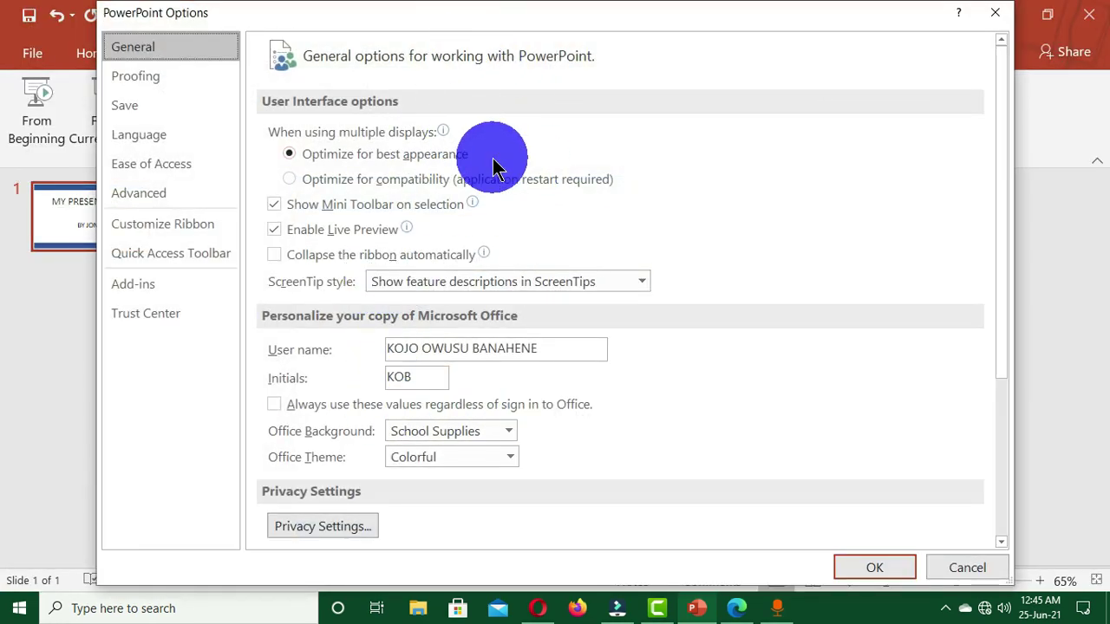
pyautogui.click(168, 234)
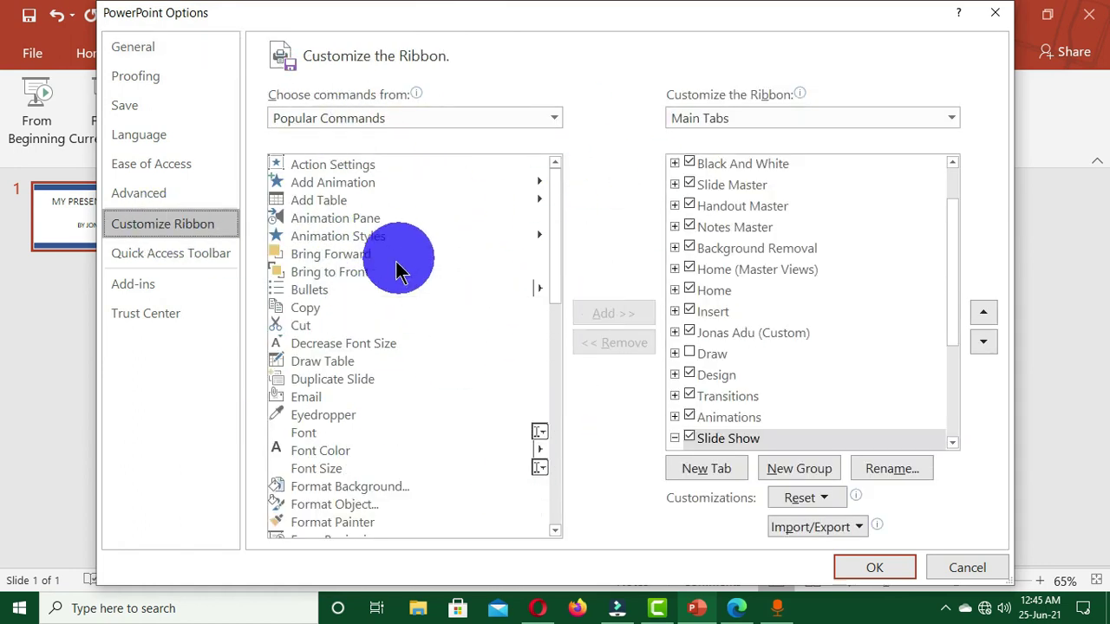
pyautogui.click(998, 17)
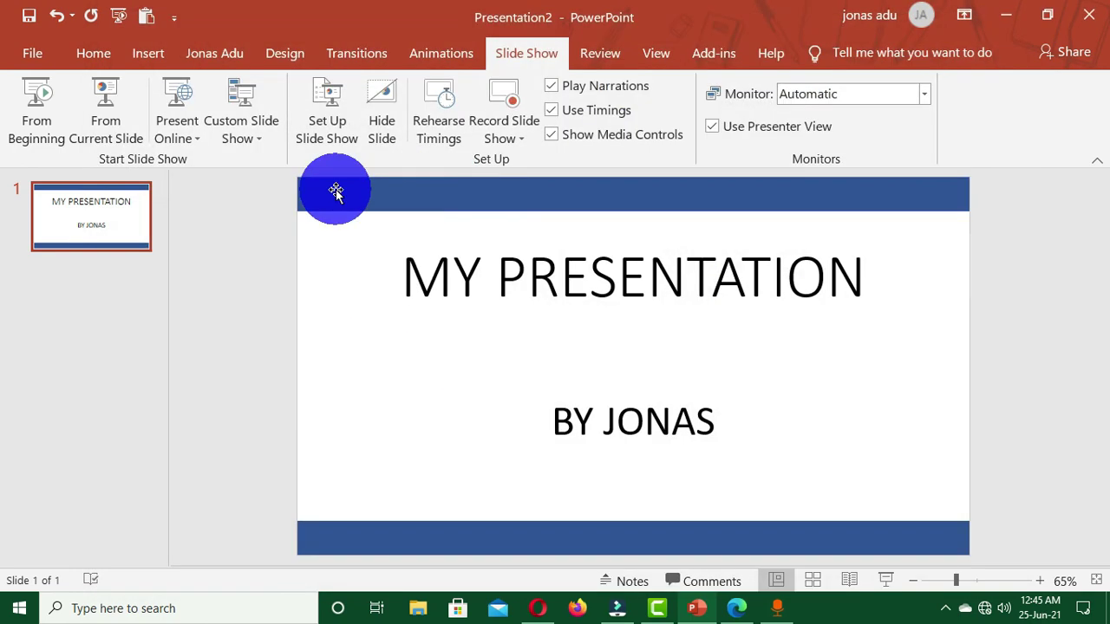
# Step: With the Insert tab showing, open Customize the Ribbon from the ribbon's shortcut menu
pyautogui.click(148, 59)
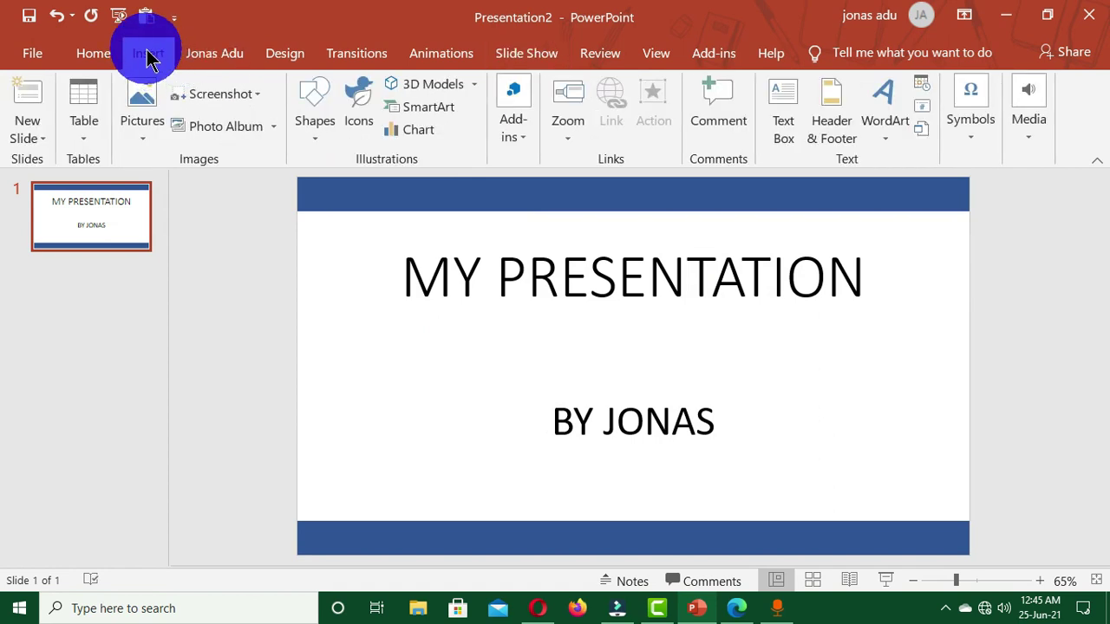
pyautogui.rightClick(148, 58)
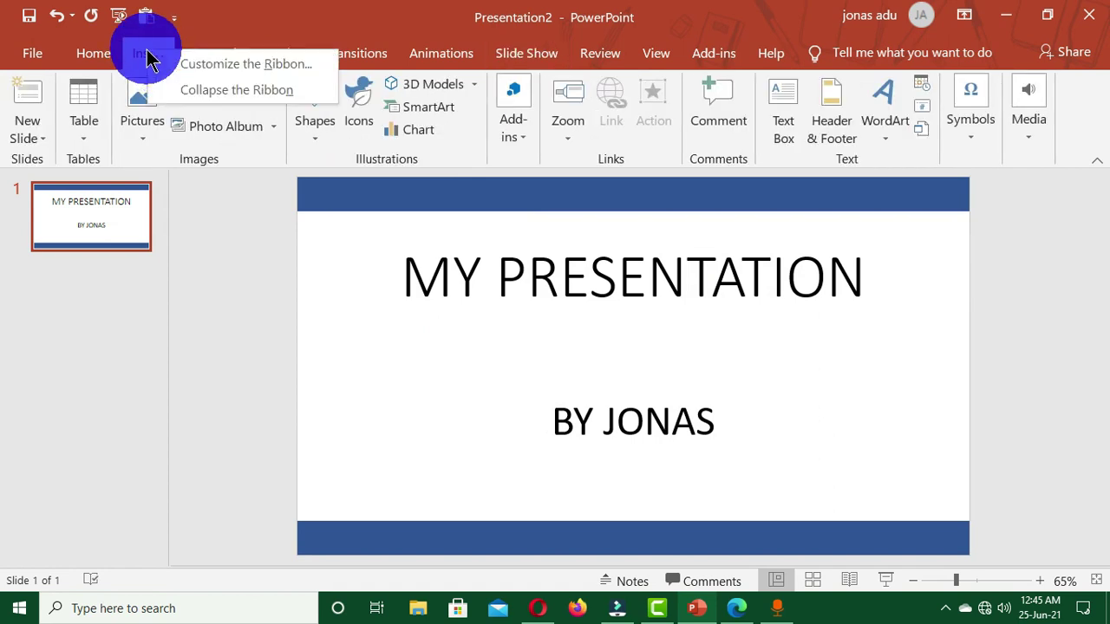
pyautogui.click(233, 66)
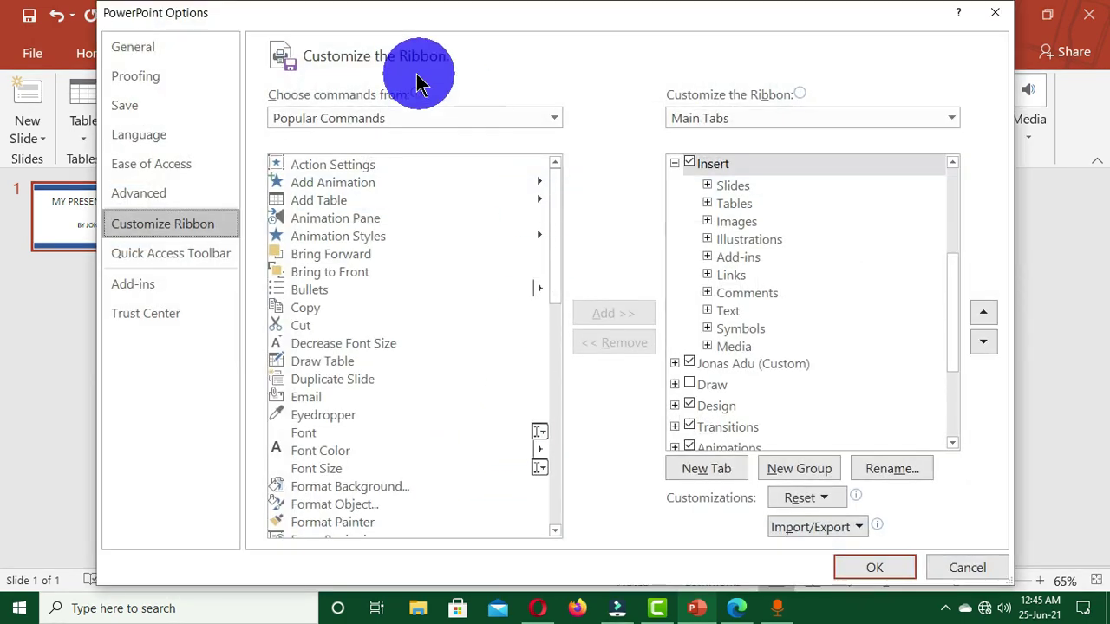
pyautogui.click(995, 13)
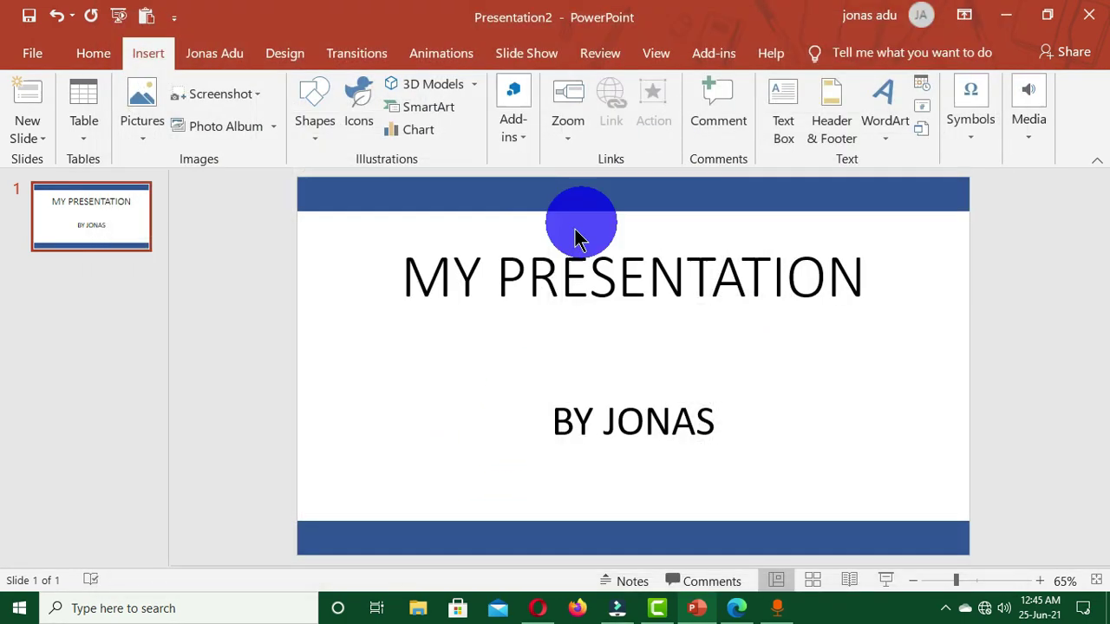
pyautogui.rightClick(314, 106)
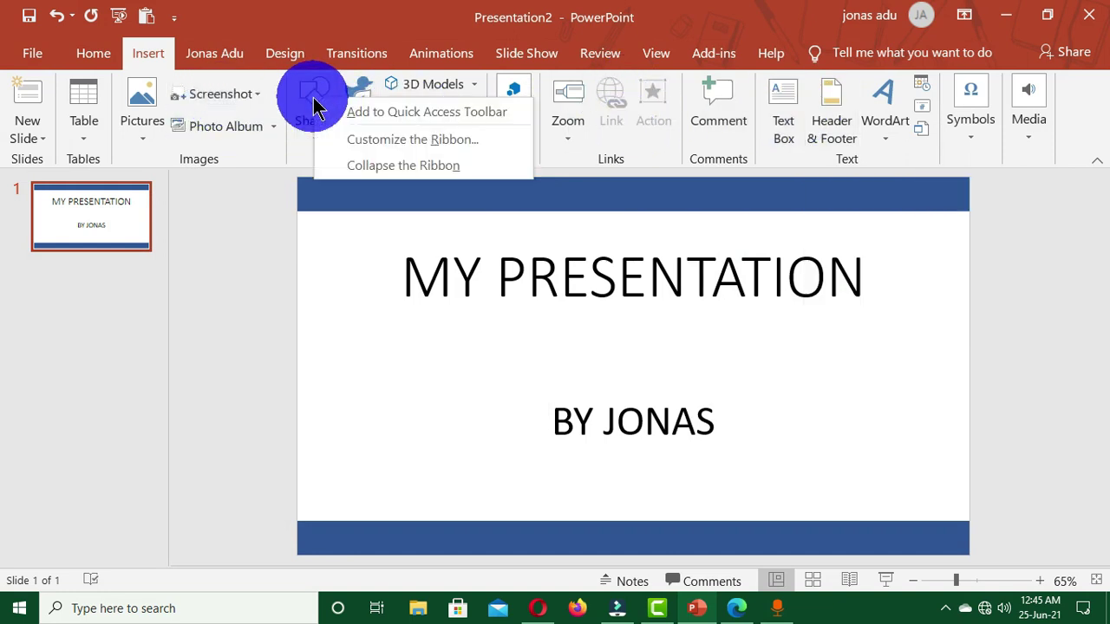
pyautogui.click(422, 144)
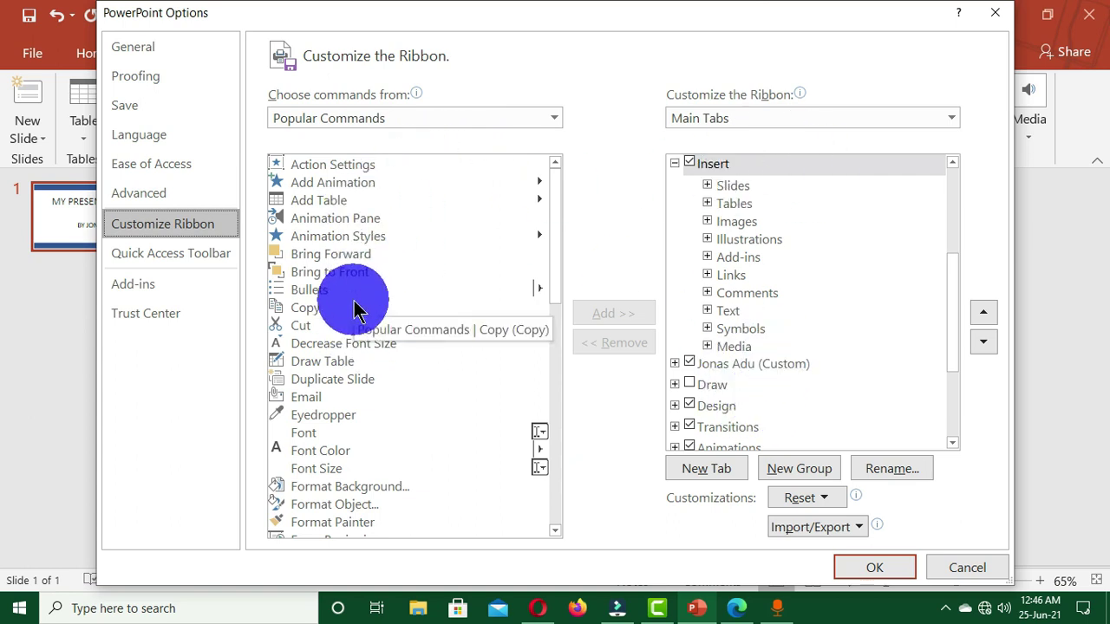
# Step: Add a New Tab (Custom) after Insert in Main Tabs and select it
pyautogui.scroll(3, 876, 234)
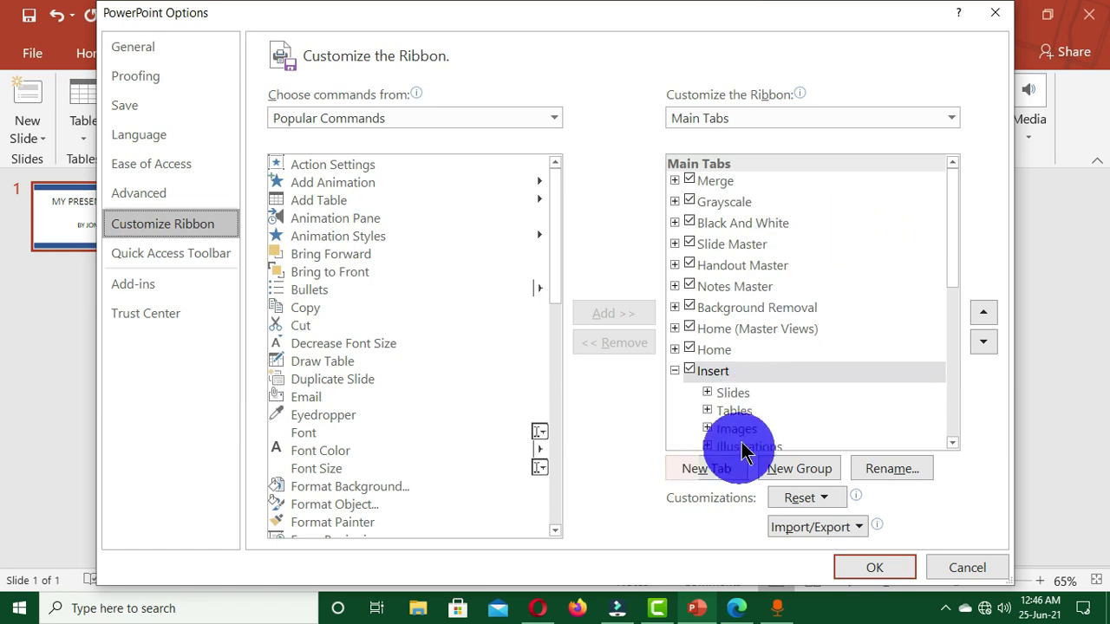
pyautogui.moveTo(953, 243); pyautogui.dragTo(951, 291)
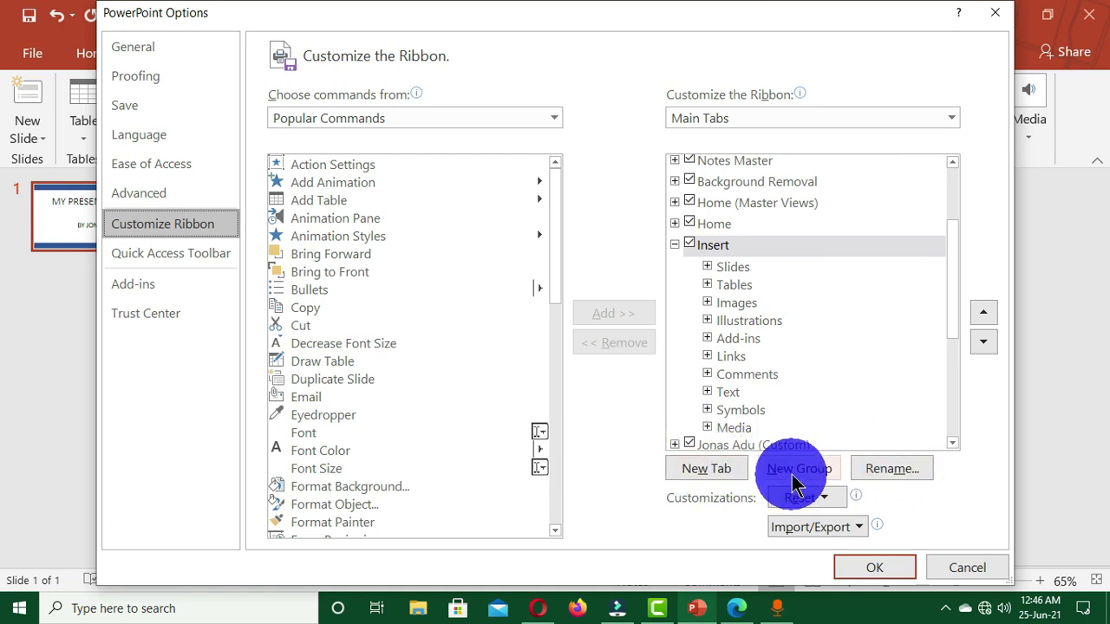
pyautogui.click(707, 469)
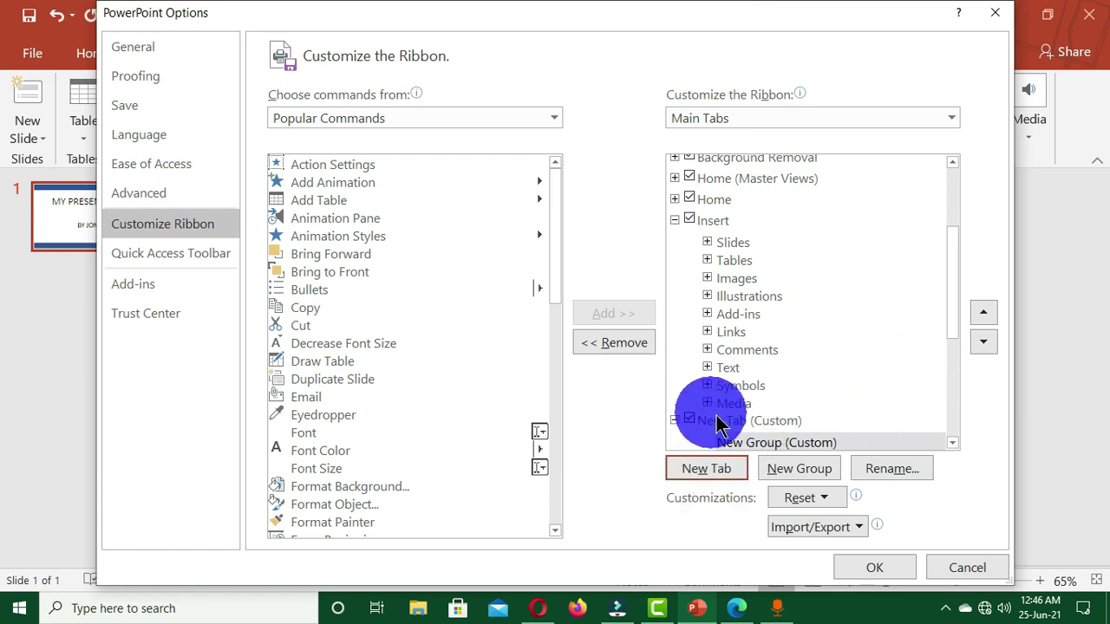
pyautogui.scroll(-1, 719, 426)
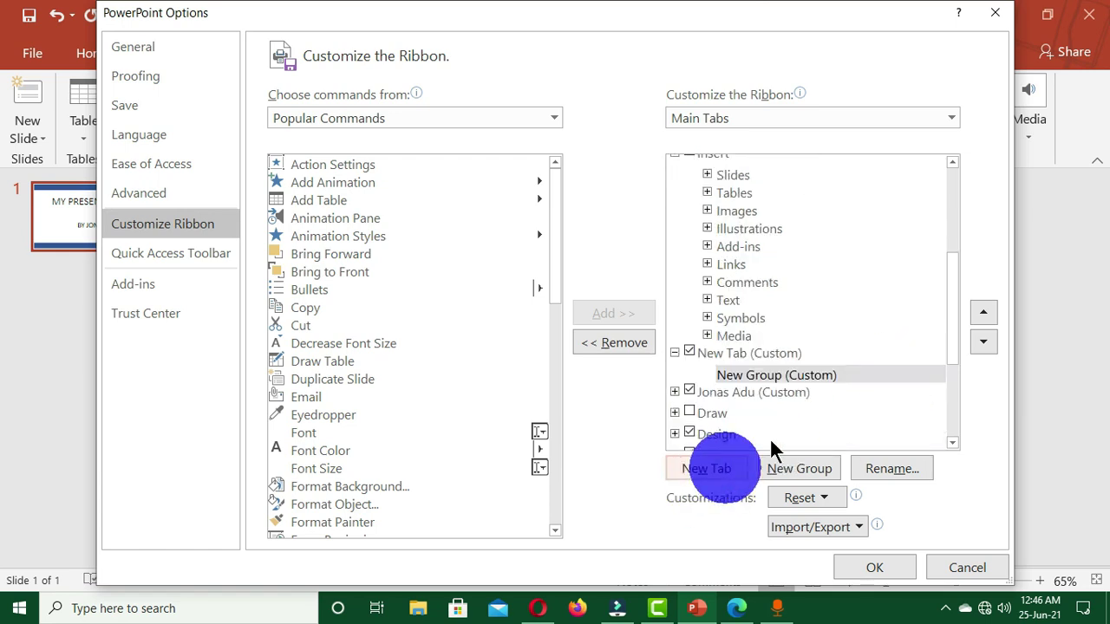
pyautogui.click(729, 356)
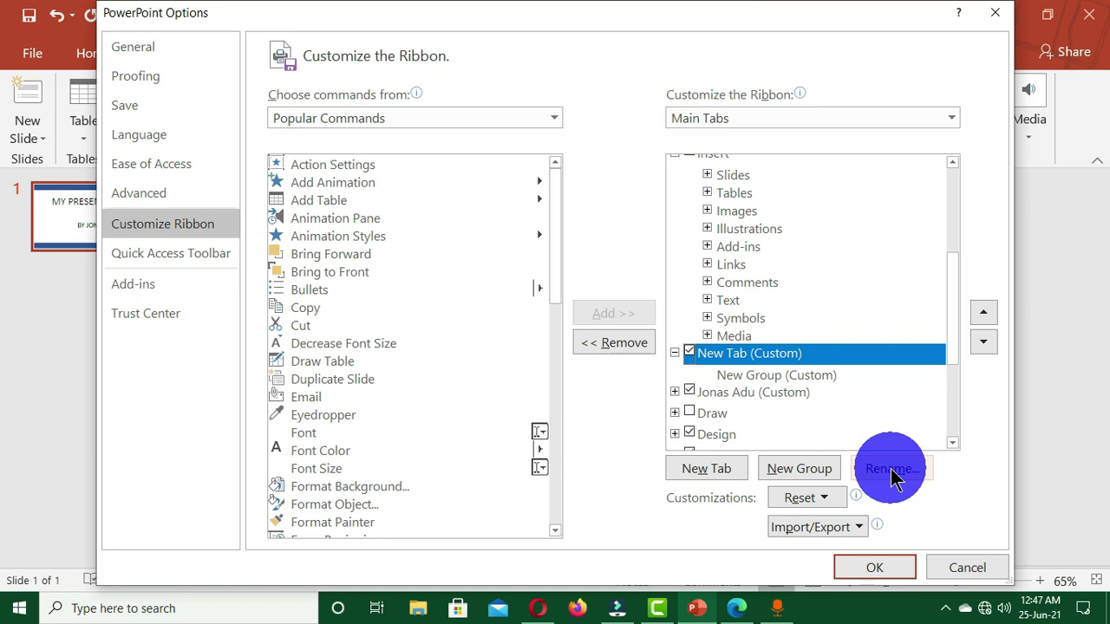
# Step: Rename New Tab (Custom) to 'My New Tab'
pyautogui.rightClick(805, 360)
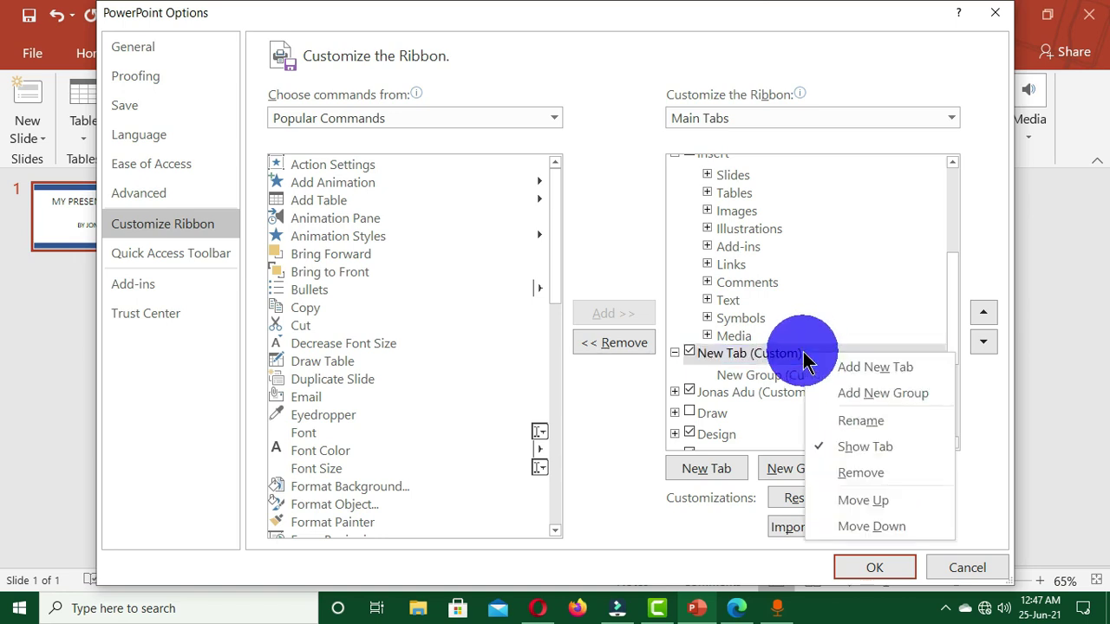
pyautogui.click(883, 421)
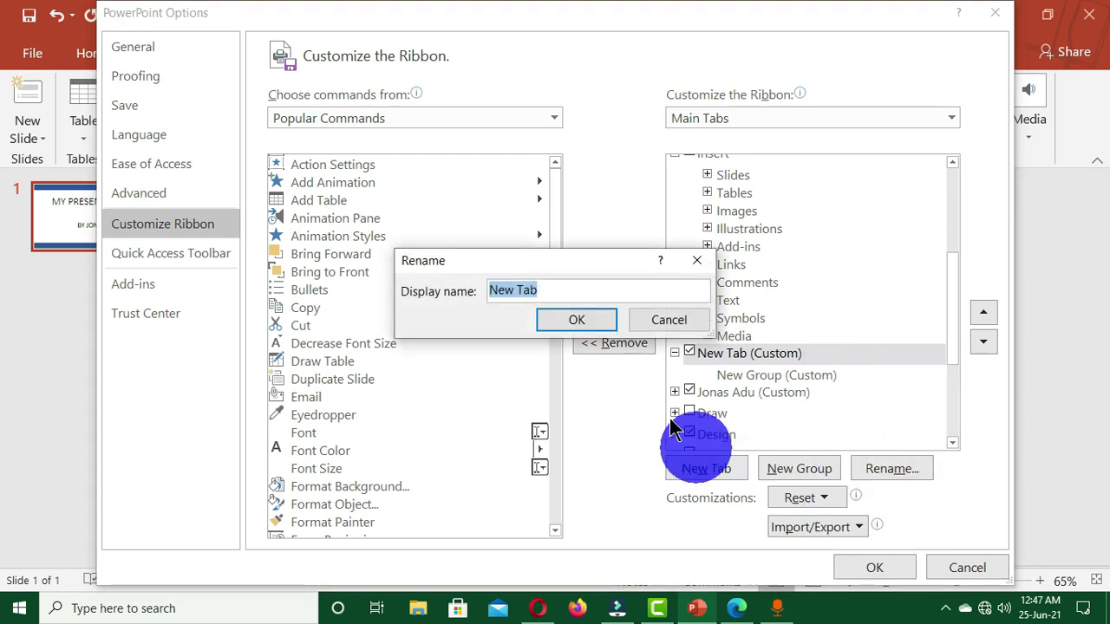
pyautogui.moveTo(538, 245); pyautogui.dragTo(537, 244)
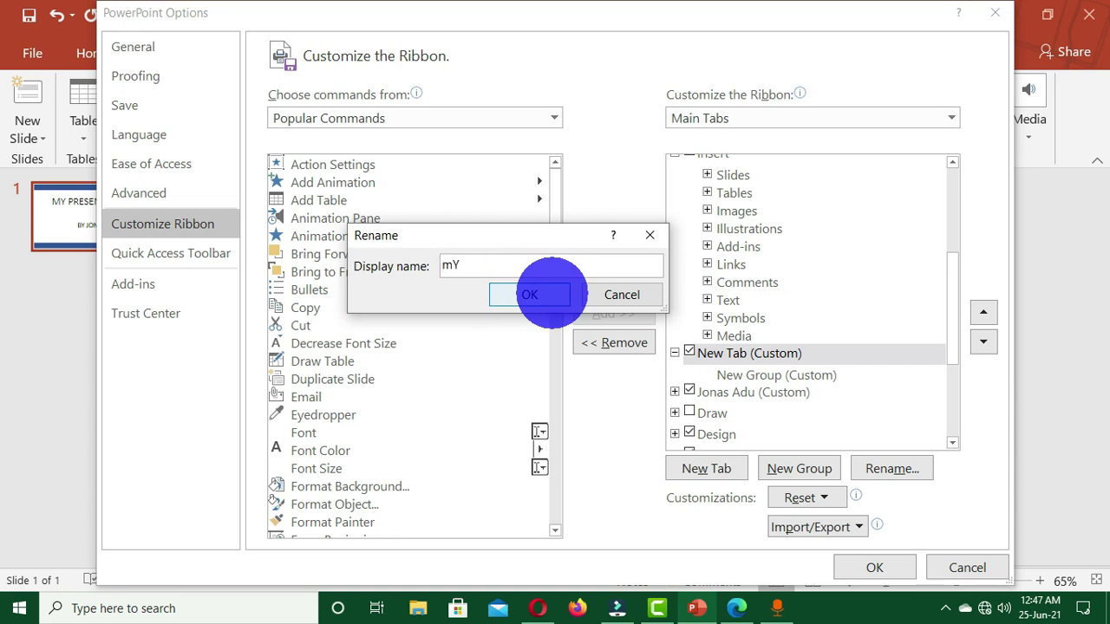
pyautogui.press('BackSpace')
pyautogui.press('BackSpace')
pyautogui.write('My New Tab')
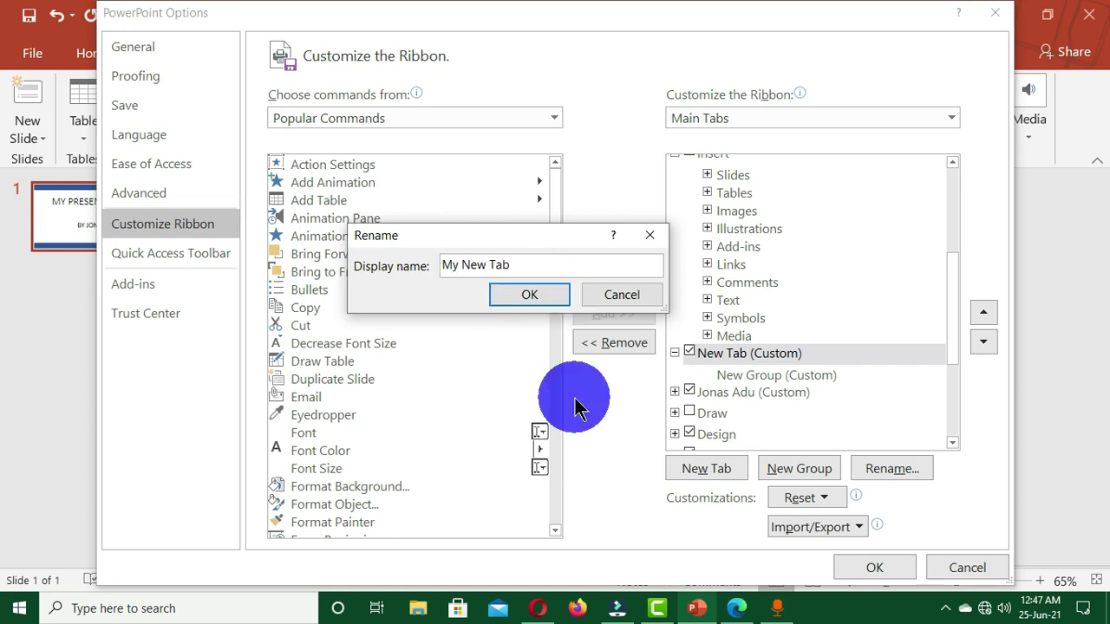
pyautogui.click(531, 296)
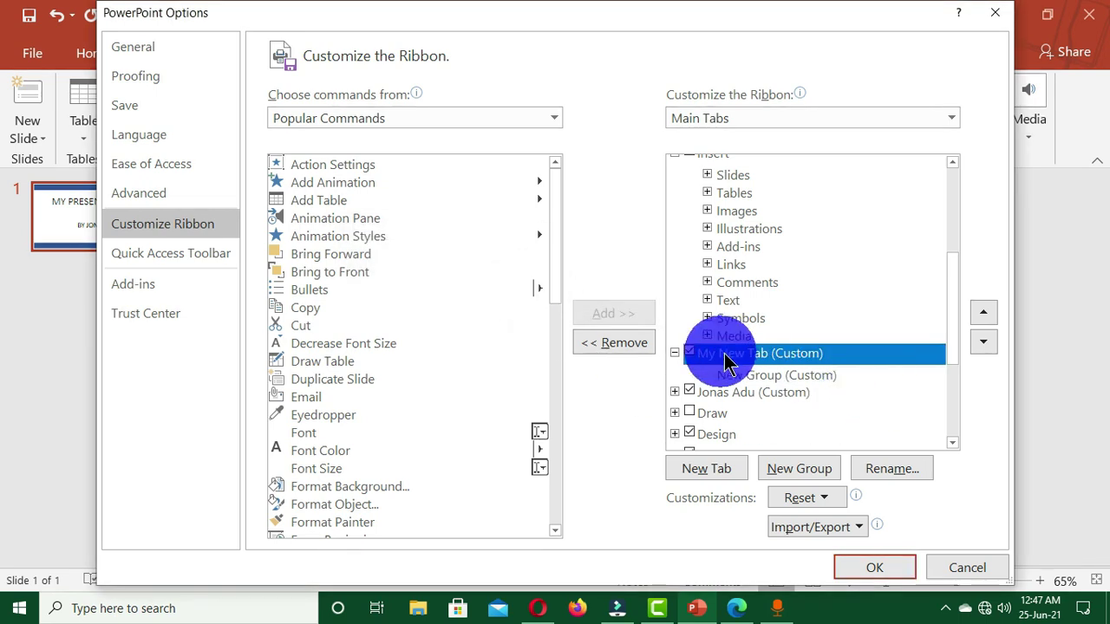
# Step: Rename the New Group (Custom) in My New Tab to the author's first name plus 'Group'
pyautogui.click(773, 380)
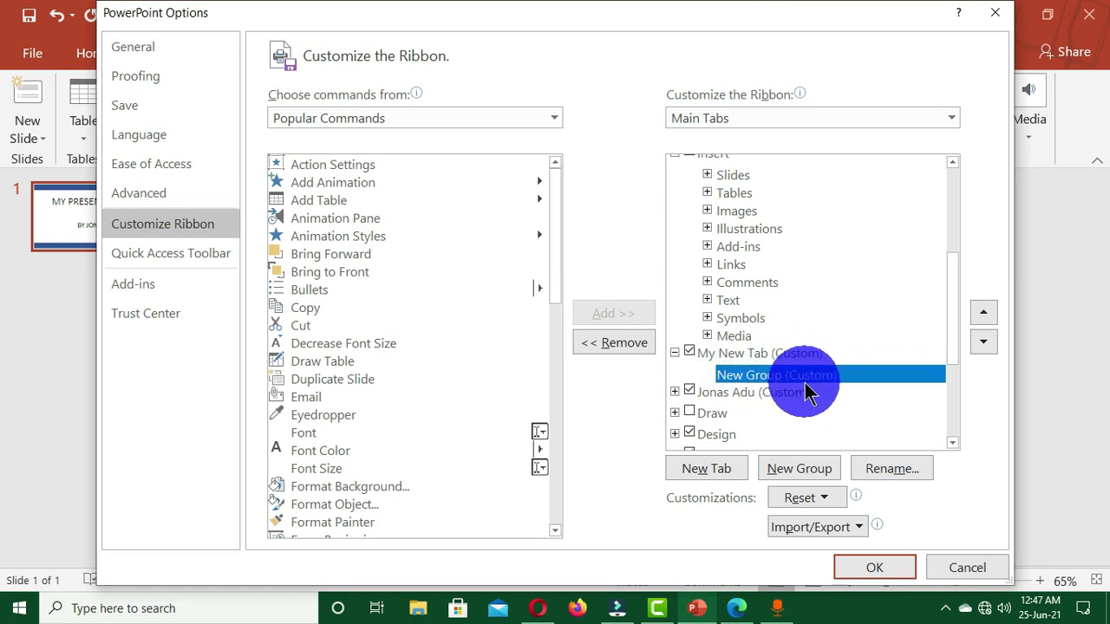
pyautogui.click(878, 479)
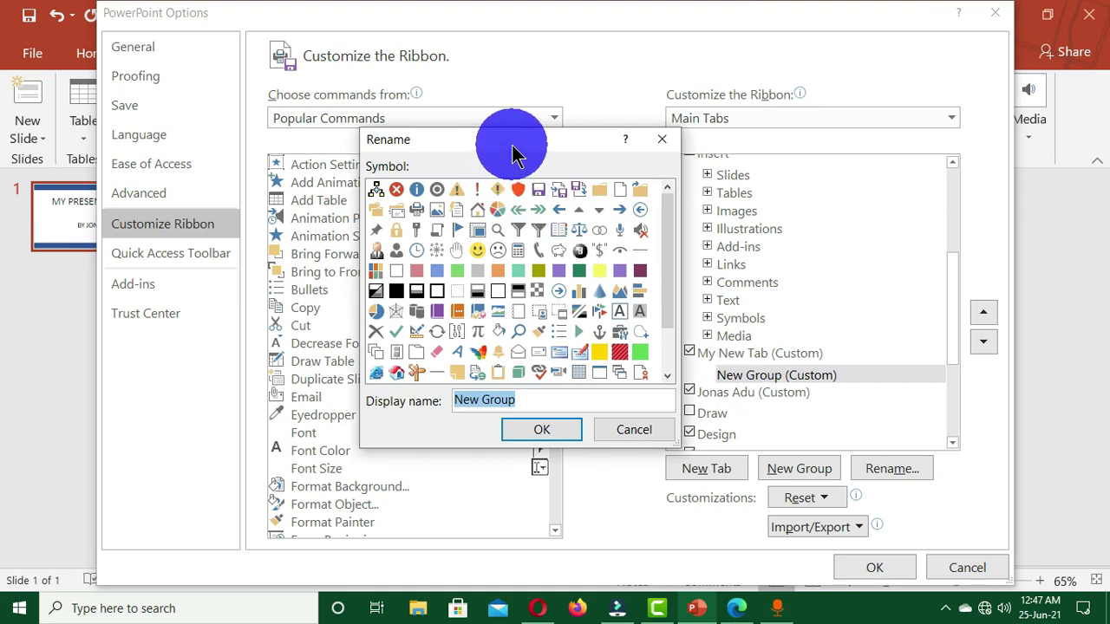
pyautogui.moveTo(512, 146); pyautogui.dragTo(524, 140)
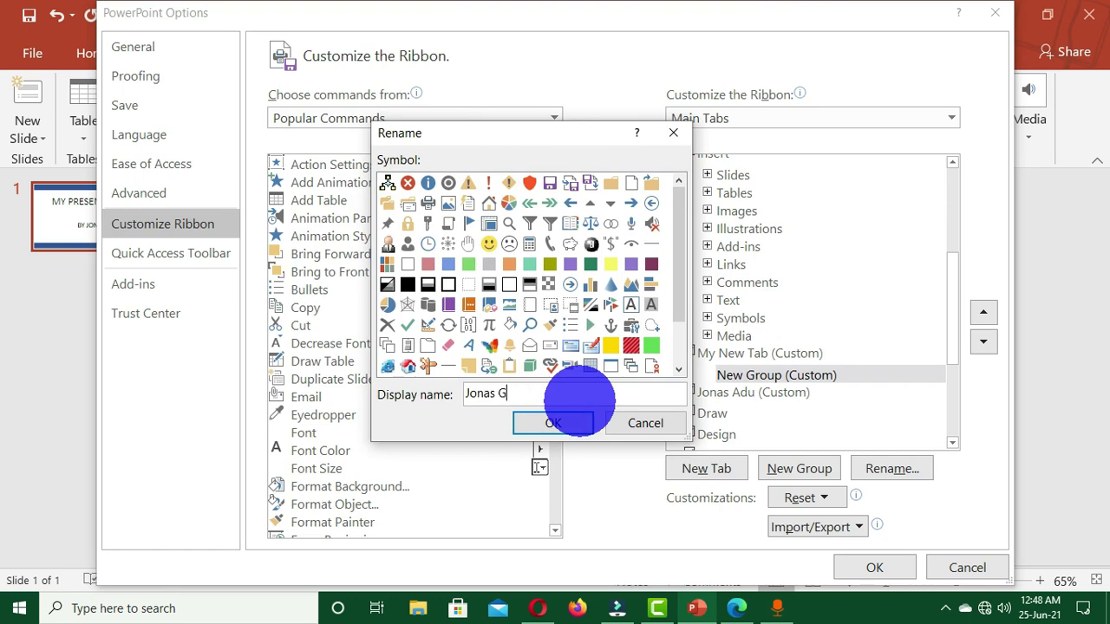
pyautogui.click(550, 425)
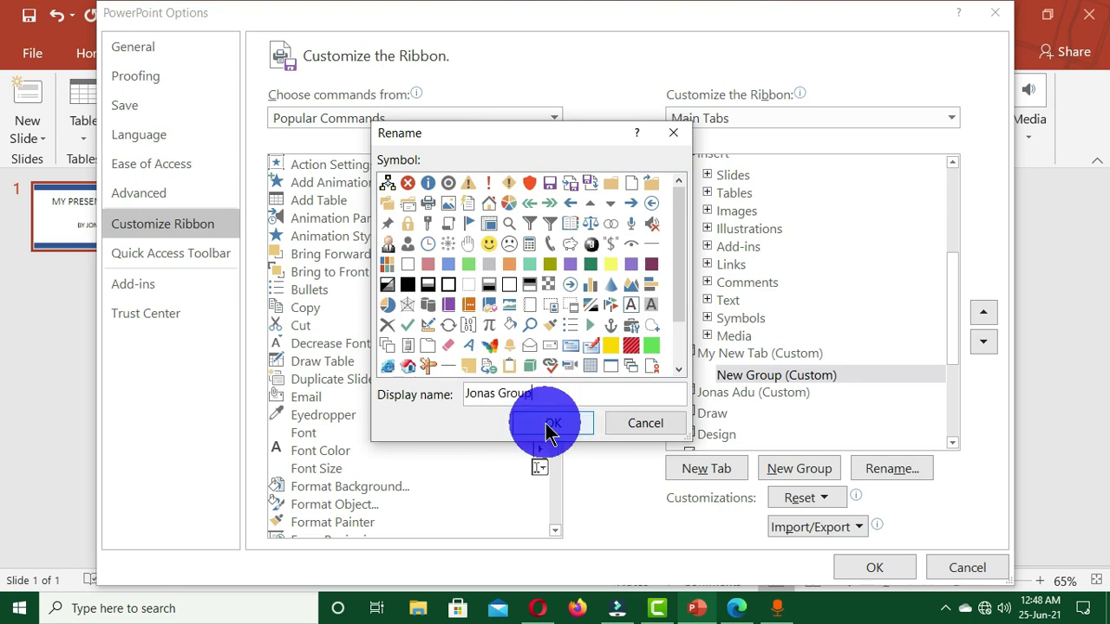
pyautogui.click(554, 423)
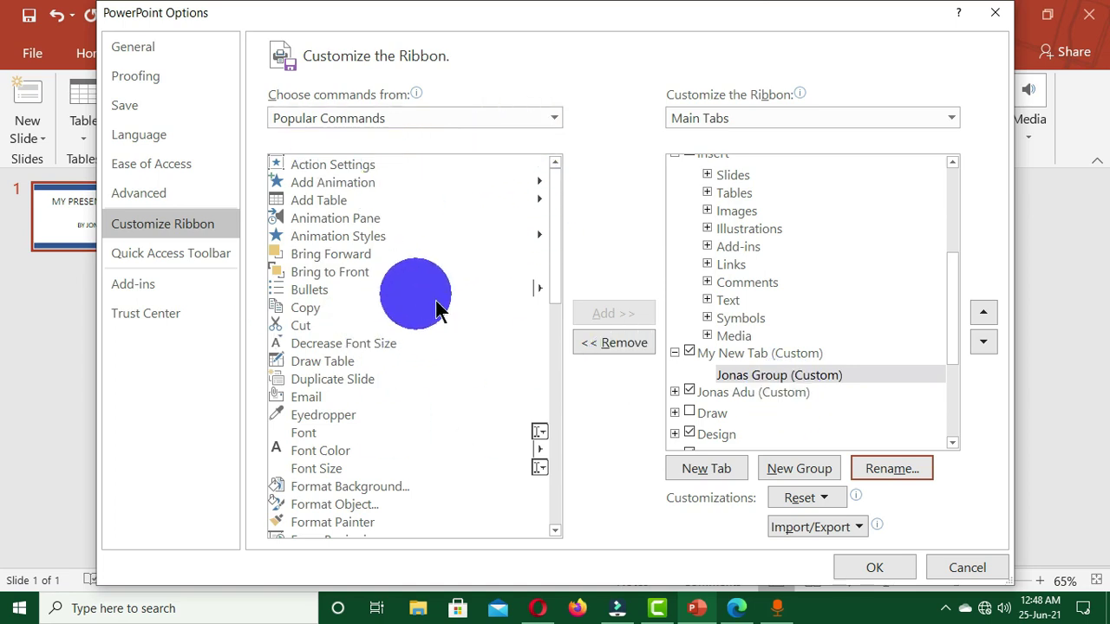
# Step: Set Choose commands from to All Commands
pyautogui.click(556, 119)
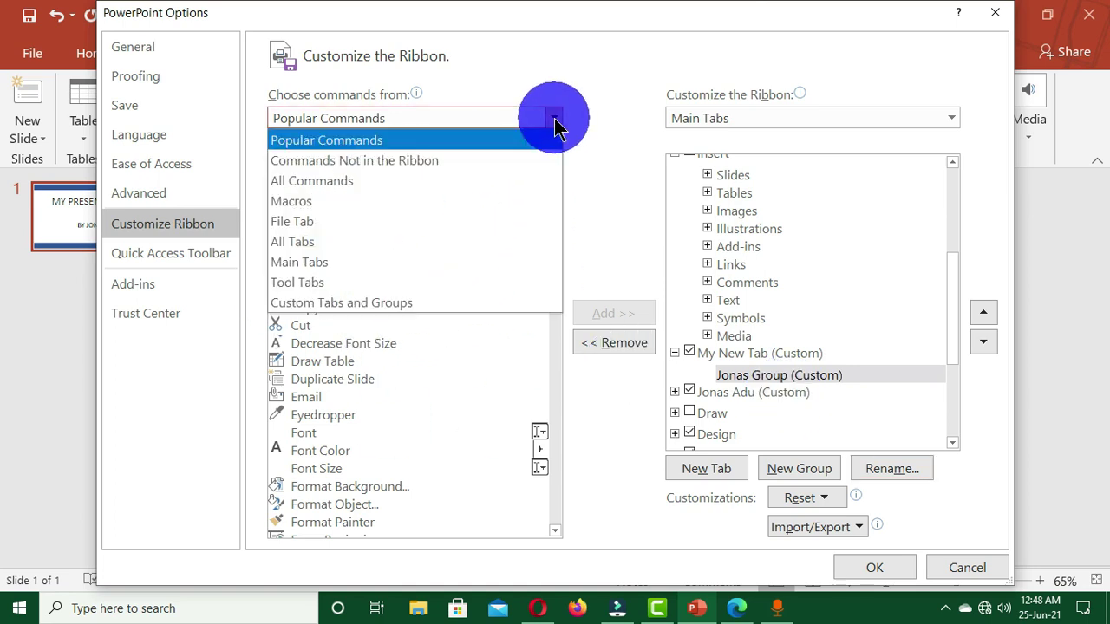
pyautogui.click(313, 184)
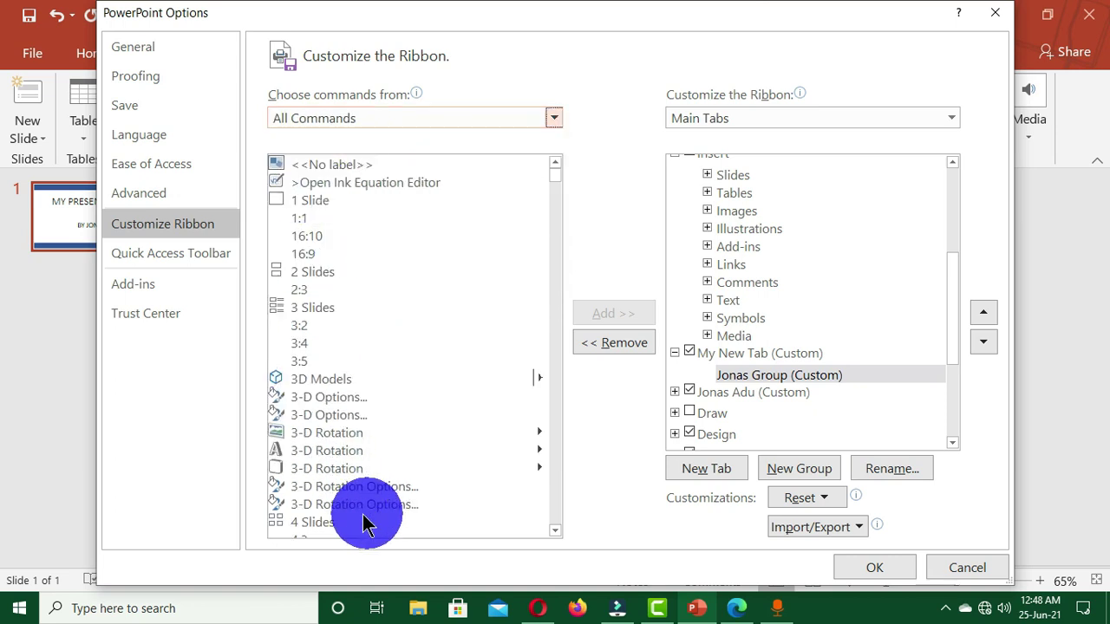
pyautogui.scroll(-3, 556, 187)
pyautogui.click(555, 189)
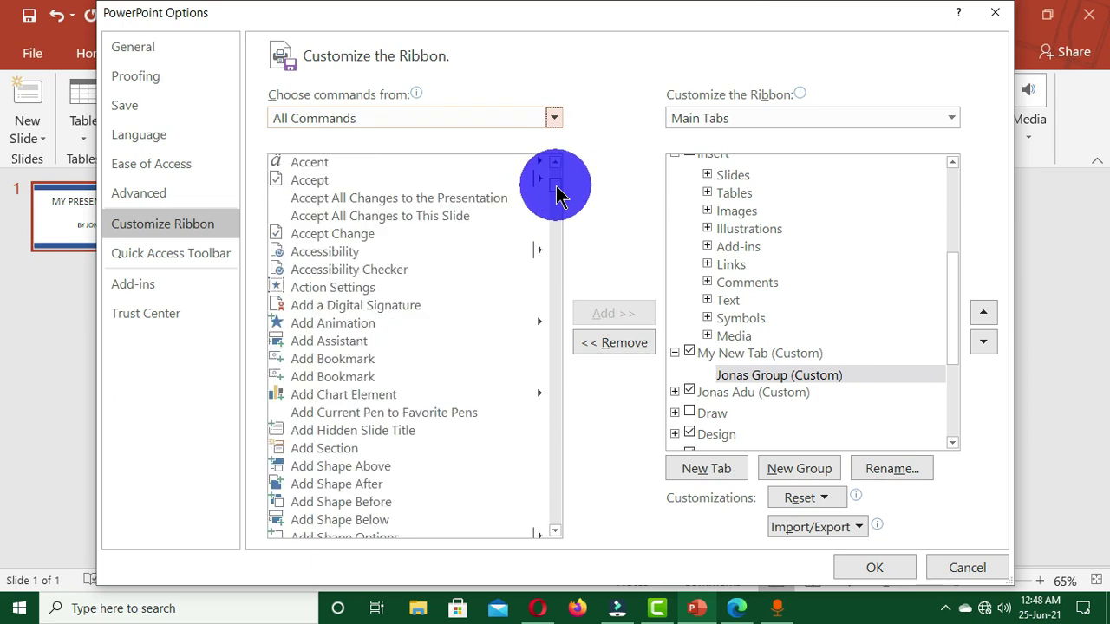
pyautogui.scroll(-1, 556, 193)
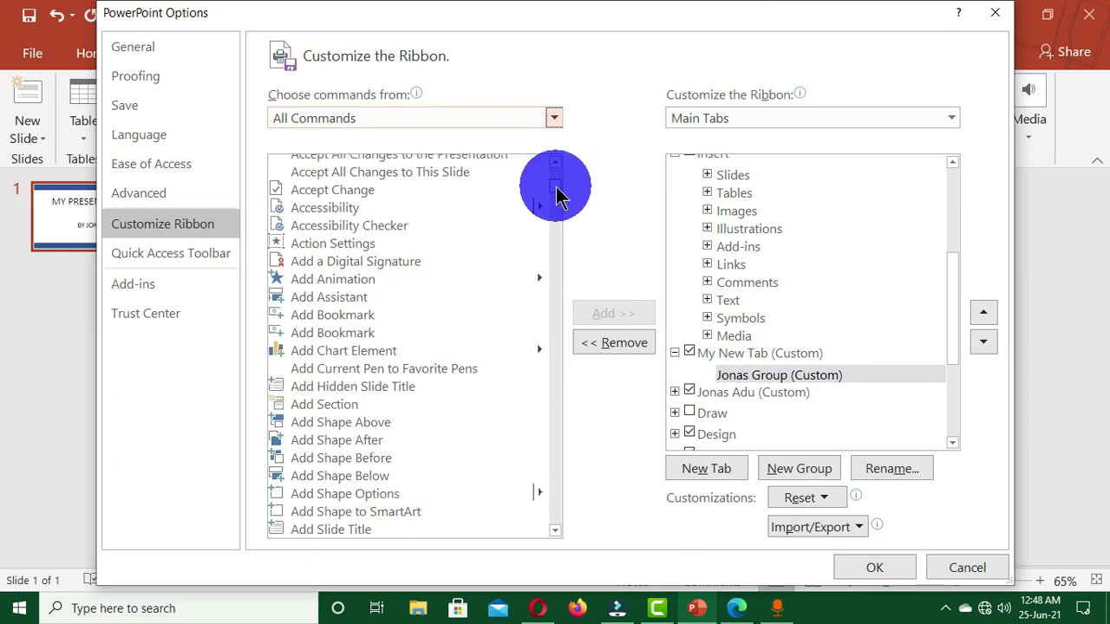
pyautogui.scroll(-1, 556, 195)
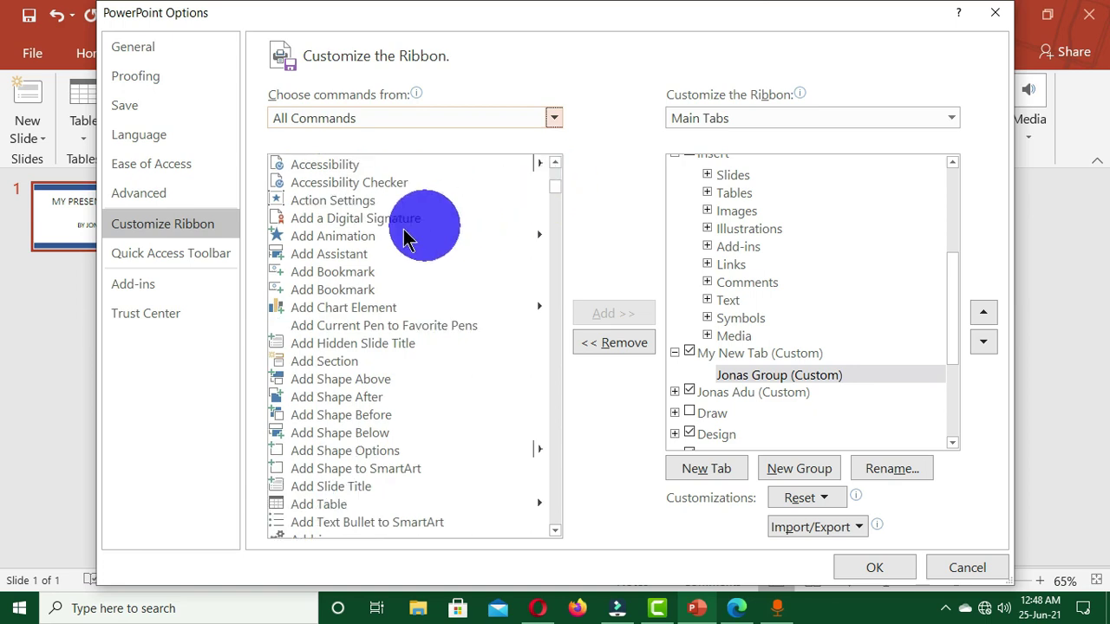
# Step: Add Add Animation, Add Bookmark, Animation Painter and Animation Trigger to the first custom group
pyautogui.click(312, 237)
pyautogui.click(595, 314)
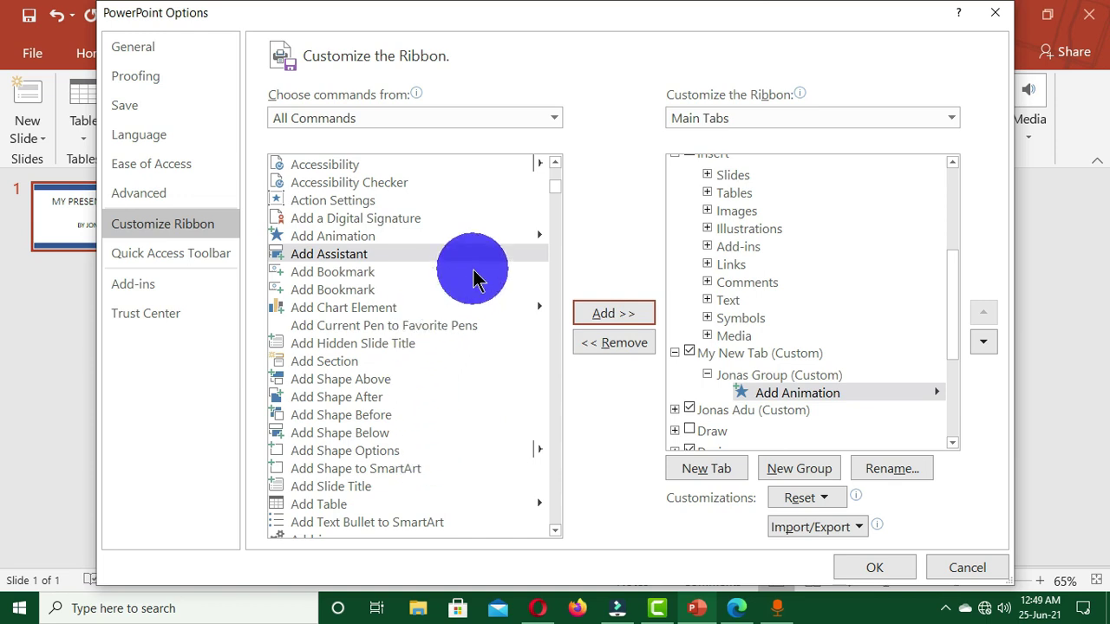
pyautogui.click(395, 272)
pyautogui.click(598, 314)
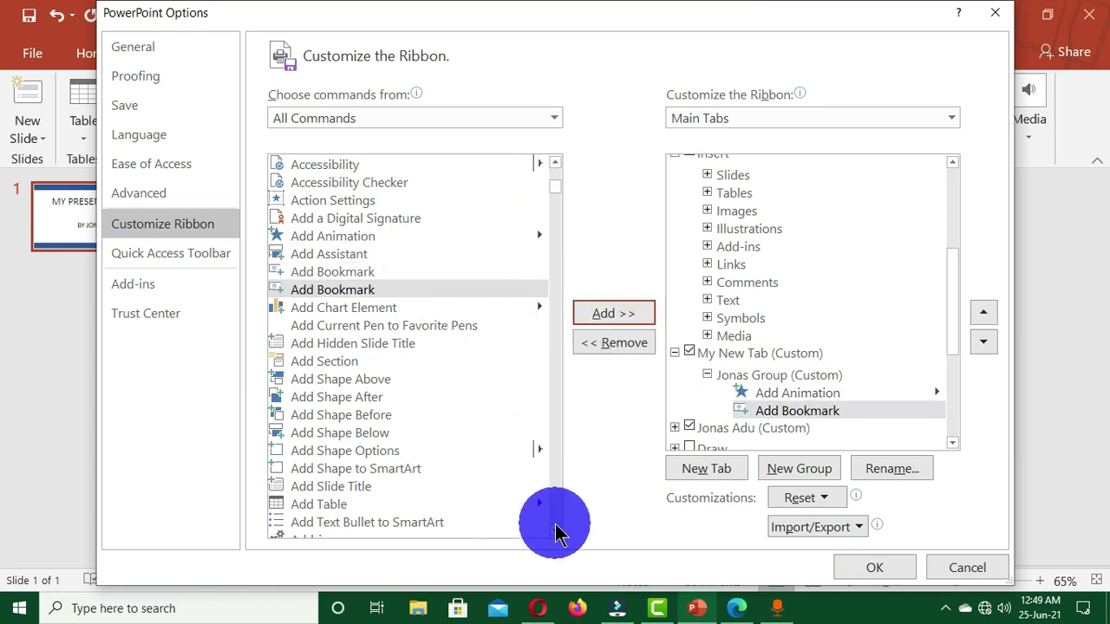
pyautogui.scroll(-10, 558, 521)
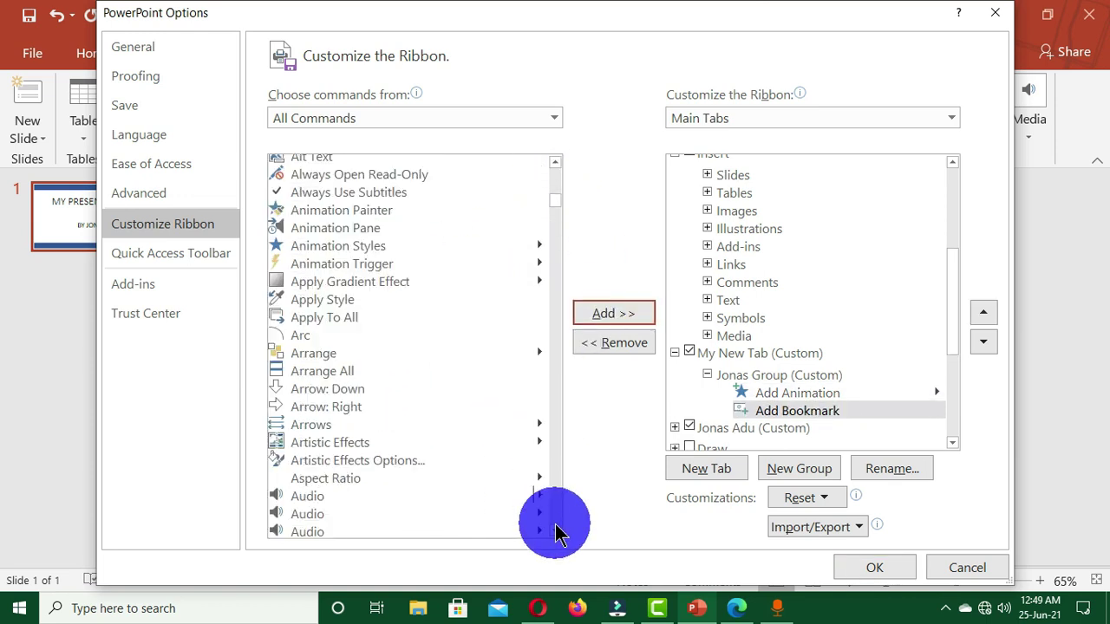
pyautogui.click(365, 213)
pyautogui.click(617, 323)
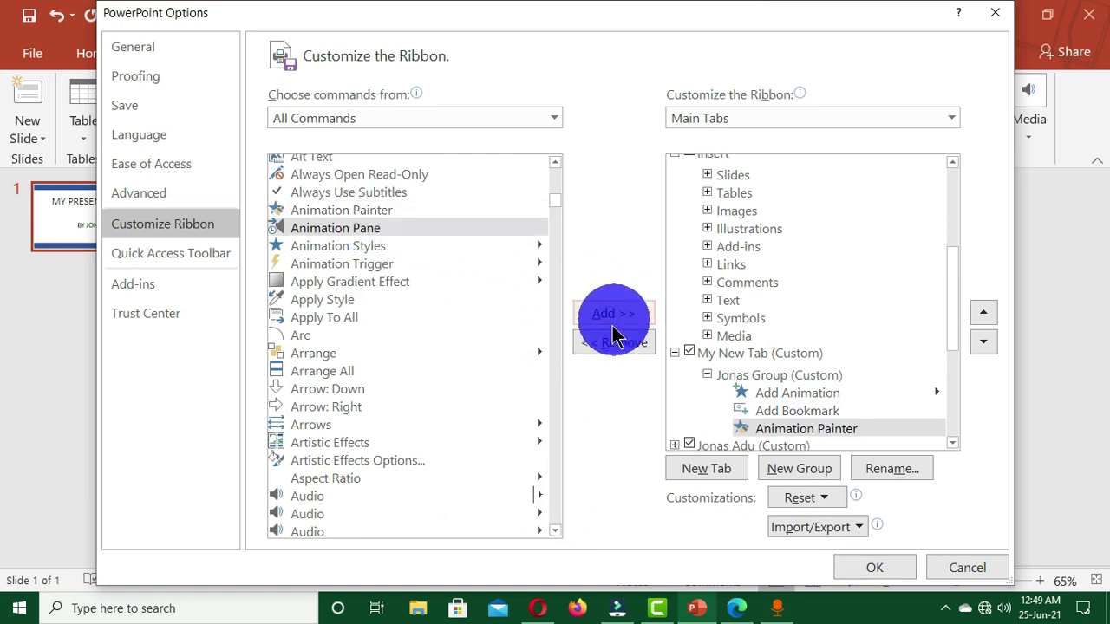
pyautogui.click(345, 272)
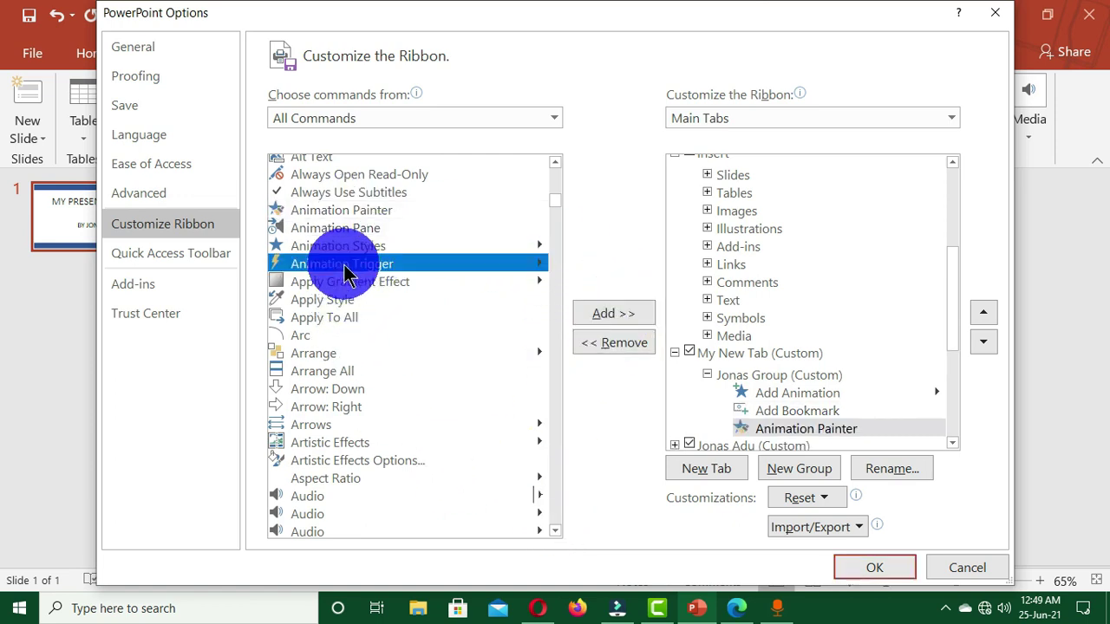
pyautogui.click(632, 317)
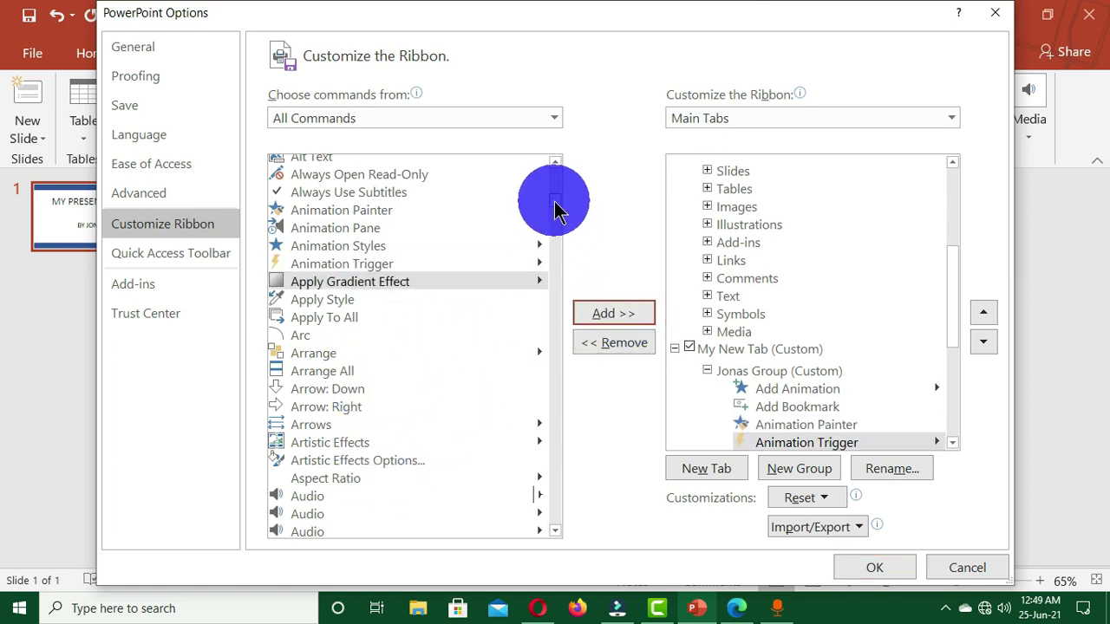
# Step: Add Audio, AutoPreview, Banded Rows and Banded Columns to the first custom group
pyautogui.scroll(-5, 556, 211)
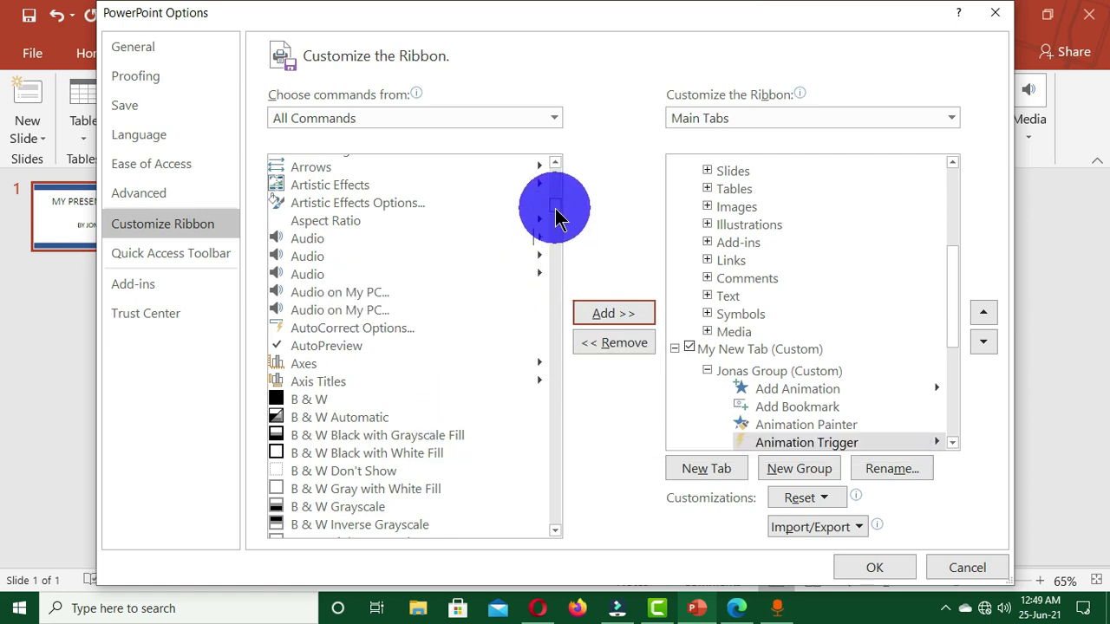
pyautogui.scroll(-1, 556, 218)
pyautogui.click(310, 217)
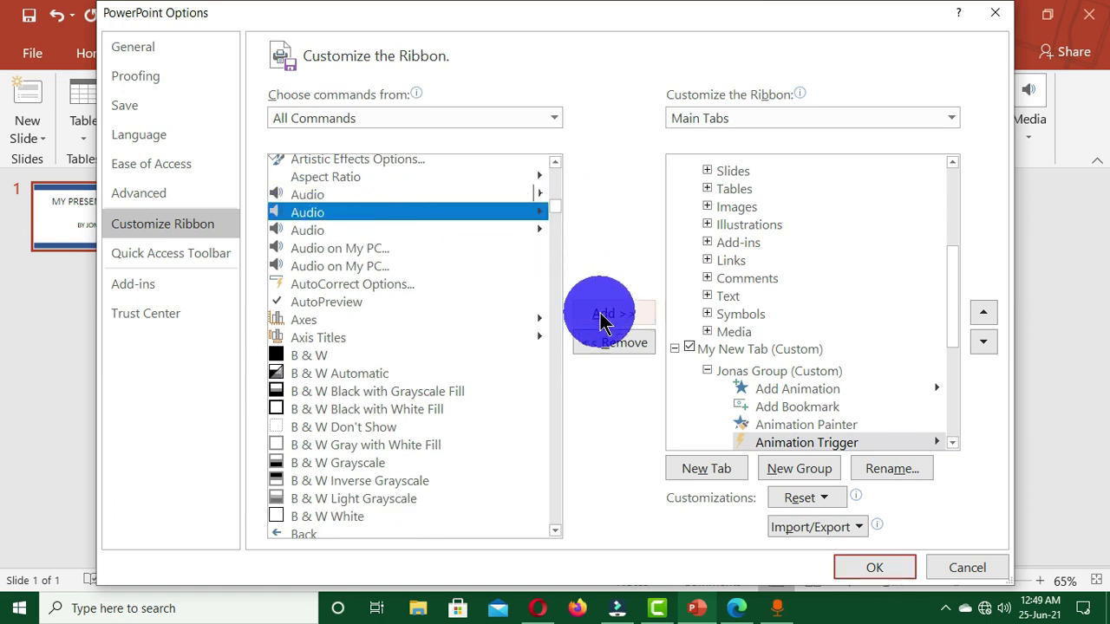
pyautogui.click(607, 313)
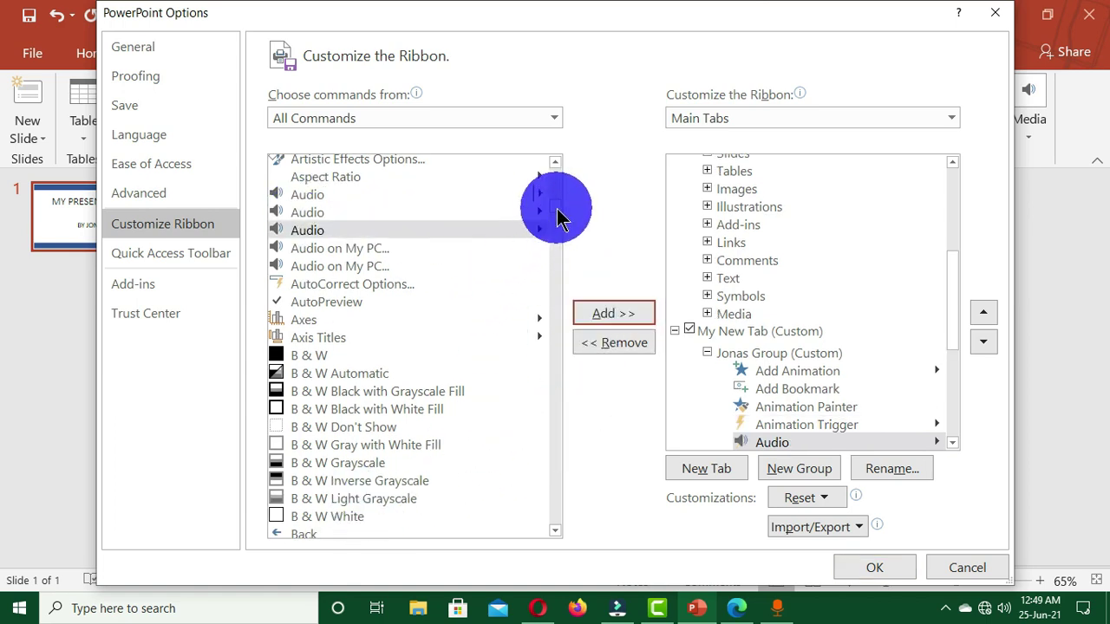
pyautogui.scroll(-4, 556, 219)
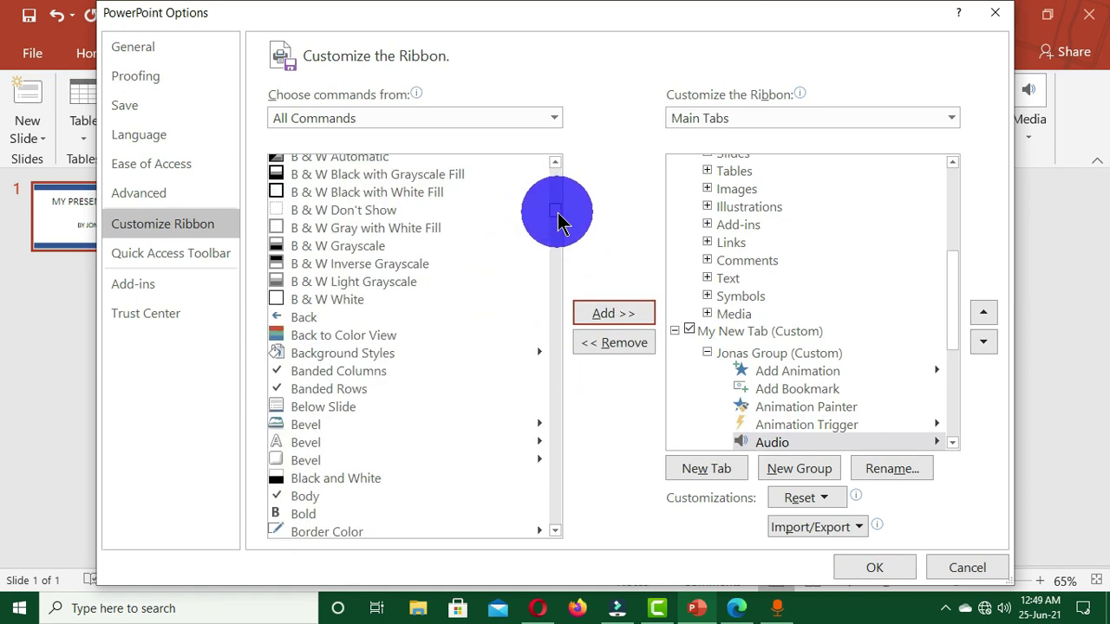
pyautogui.scroll(8, 556, 219)
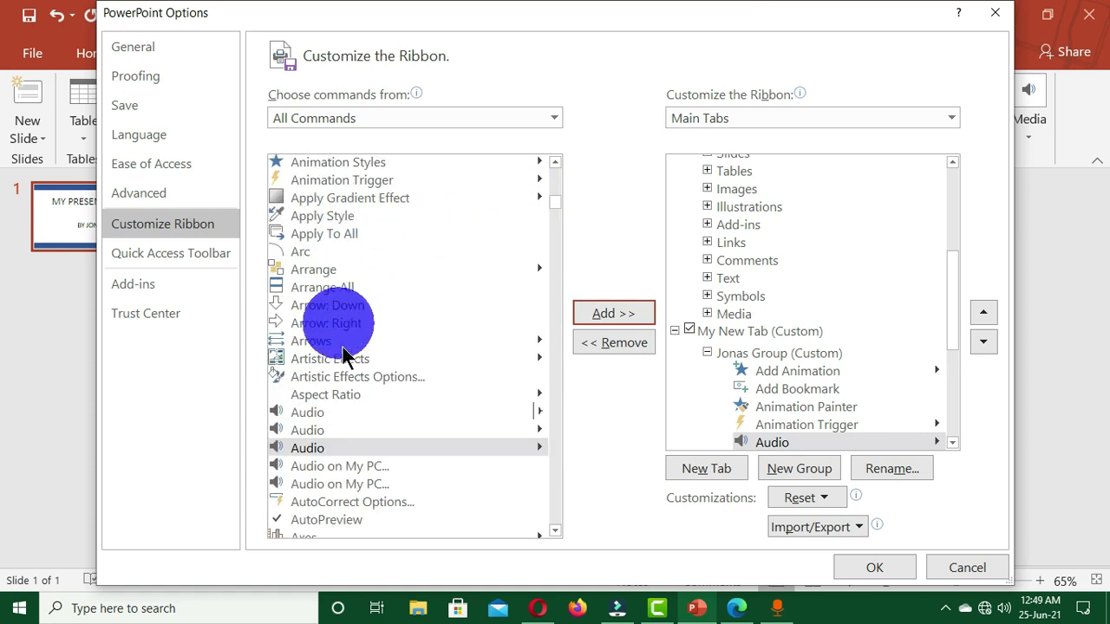
pyautogui.click(347, 516)
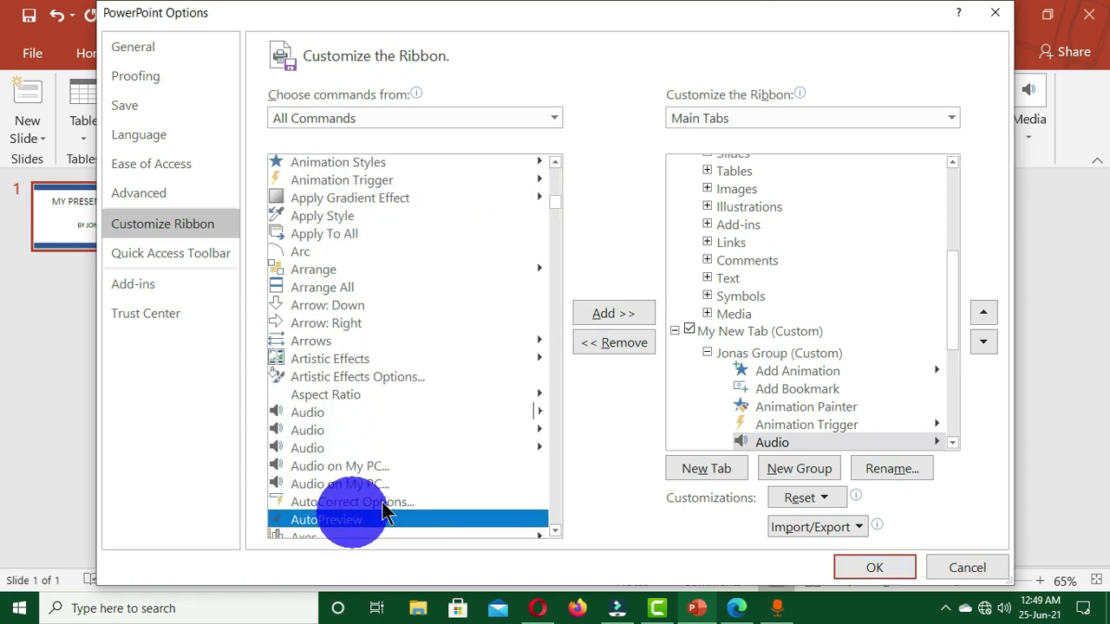
pyautogui.click(616, 314)
pyautogui.scroll(-14, 556, 210)
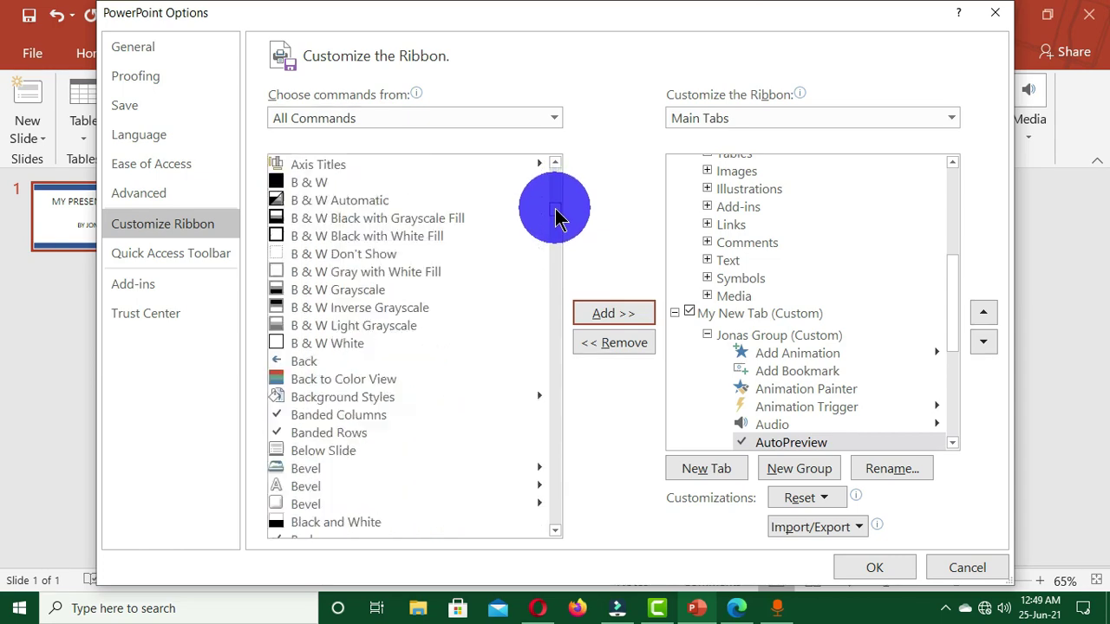
pyautogui.scroll(-2, 558, 224)
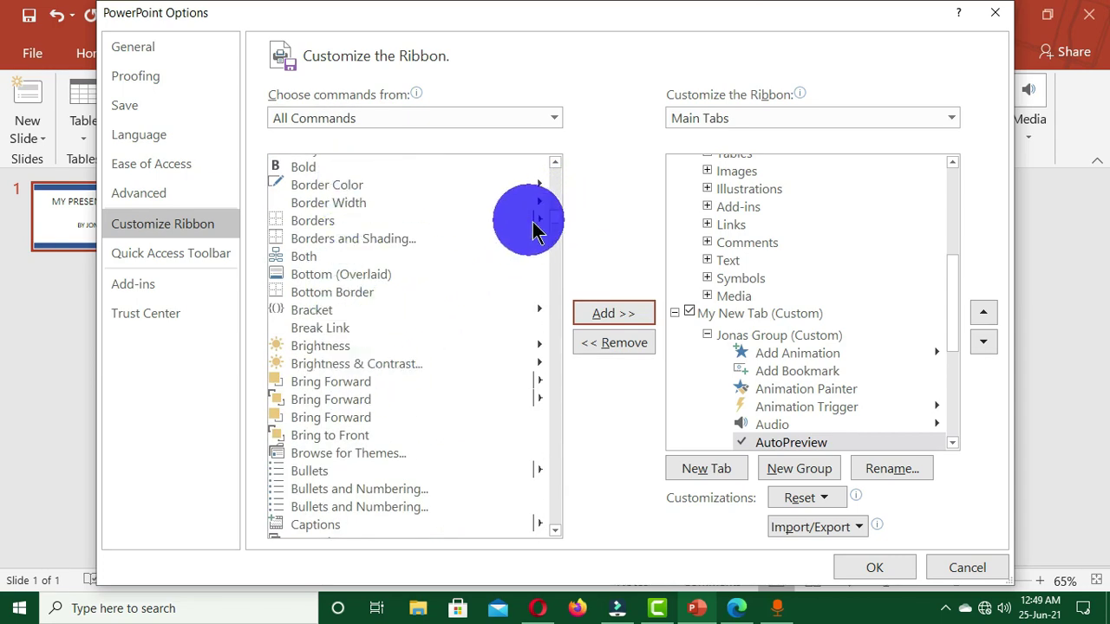
pyautogui.scroll(1, 556, 170)
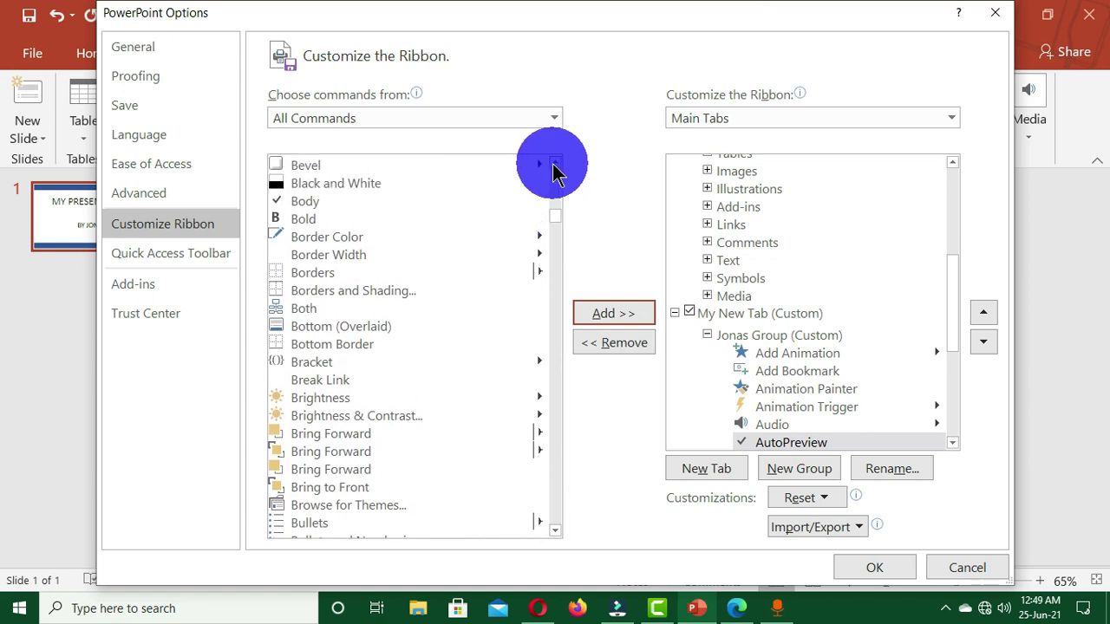
pyautogui.scroll(2, 556, 172)
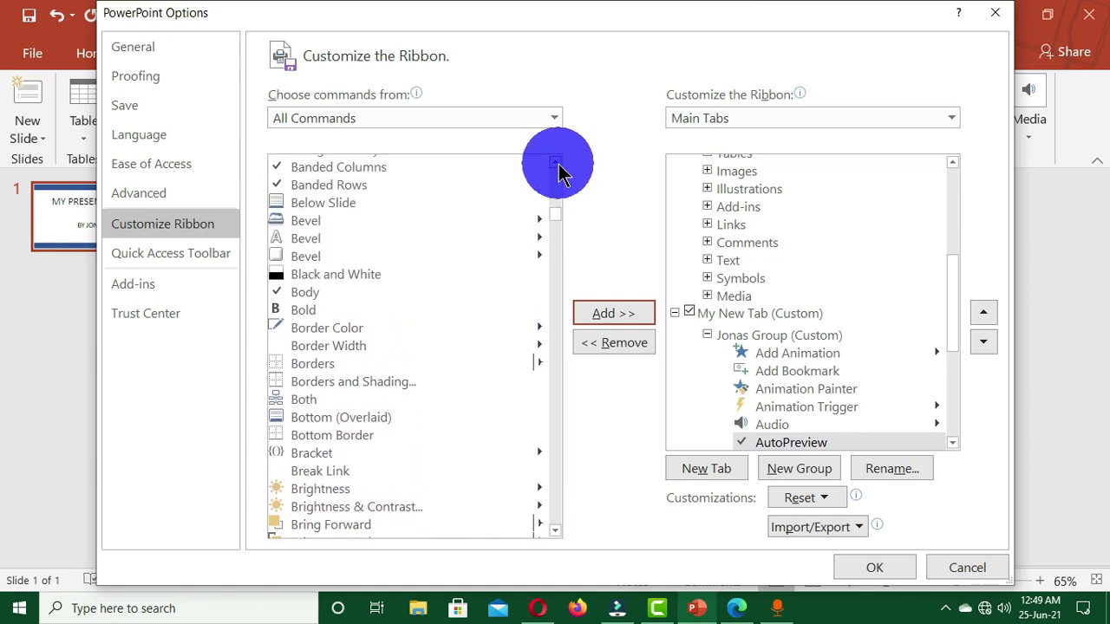
pyautogui.click(342, 187)
pyautogui.click(614, 313)
pyautogui.click(368, 170)
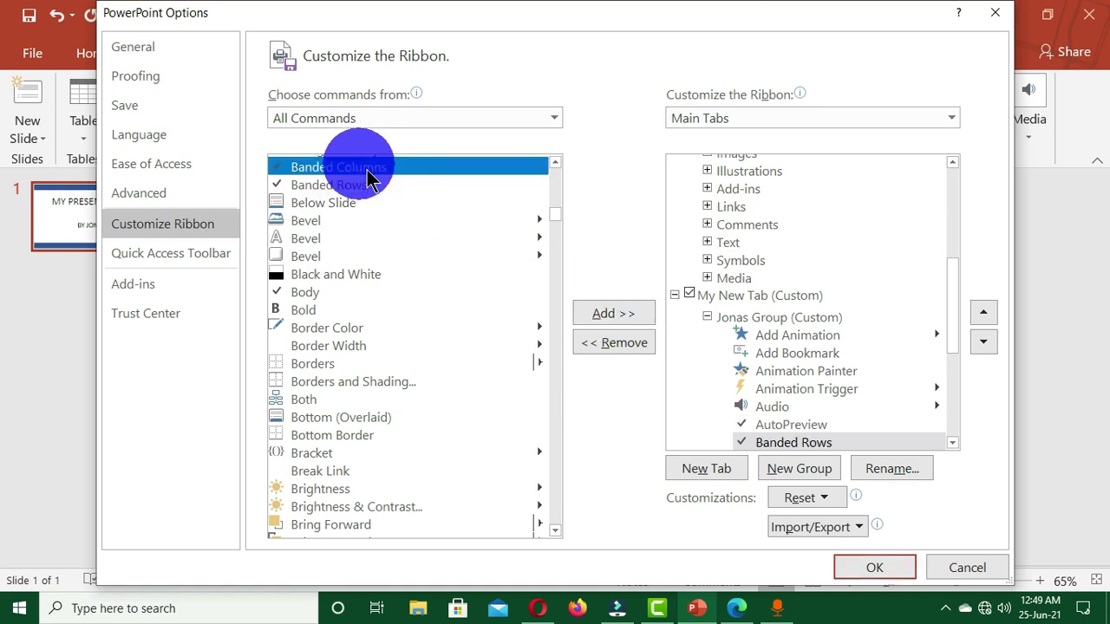
pyautogui.click(639, 313)
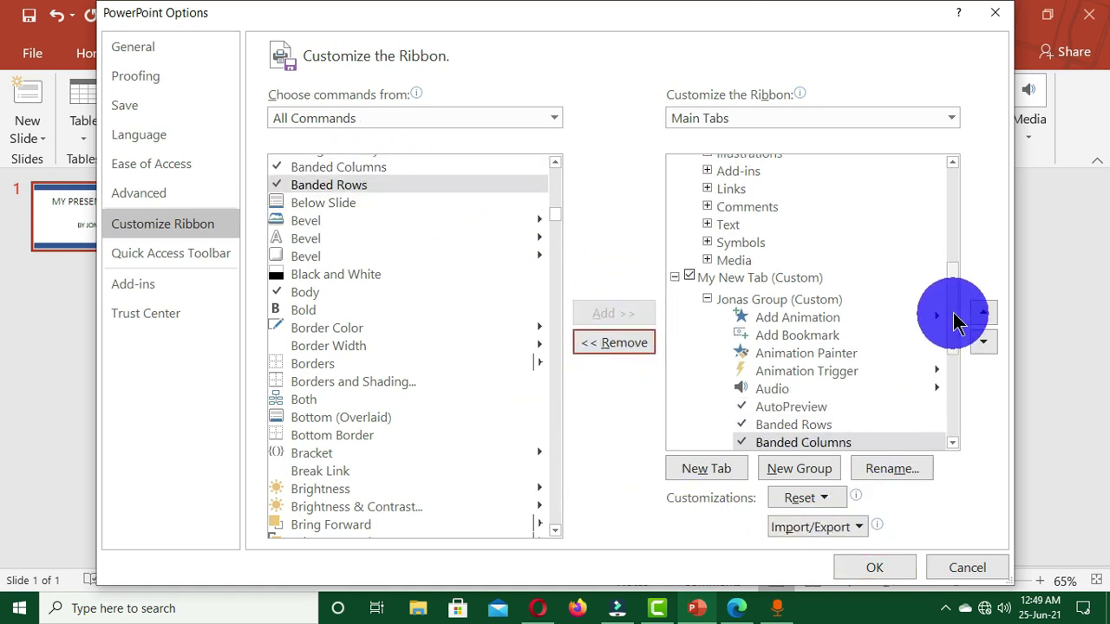
pyautogui.scroll(-2, 945, 319)
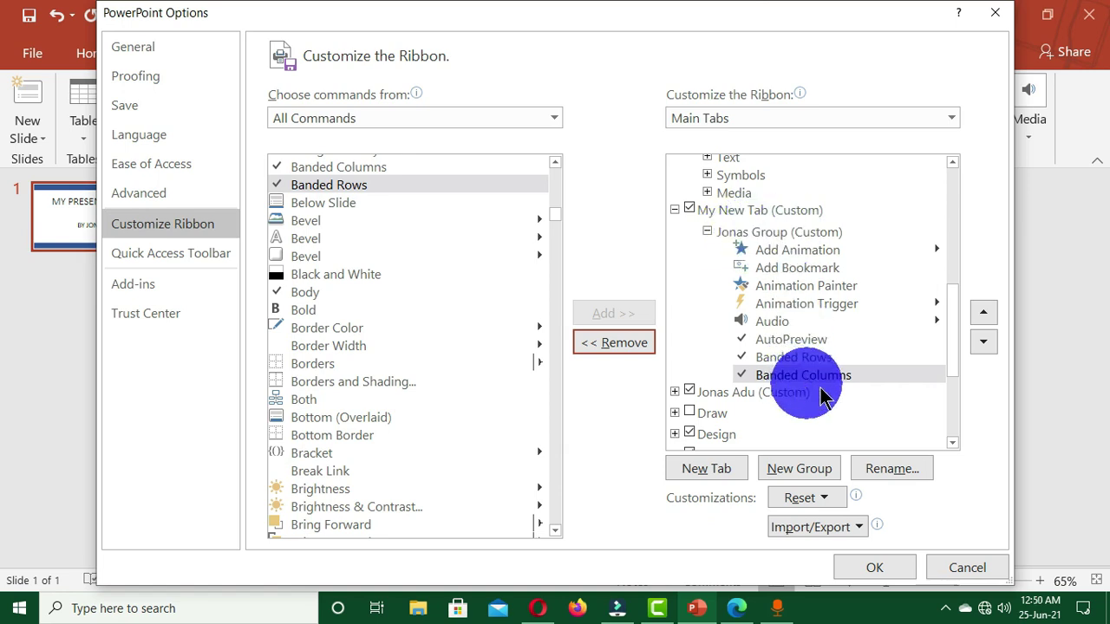
# Step: Create a second group in My New Tab named with the author's surname plus 'Group'
pyautogui.click(800, 468)
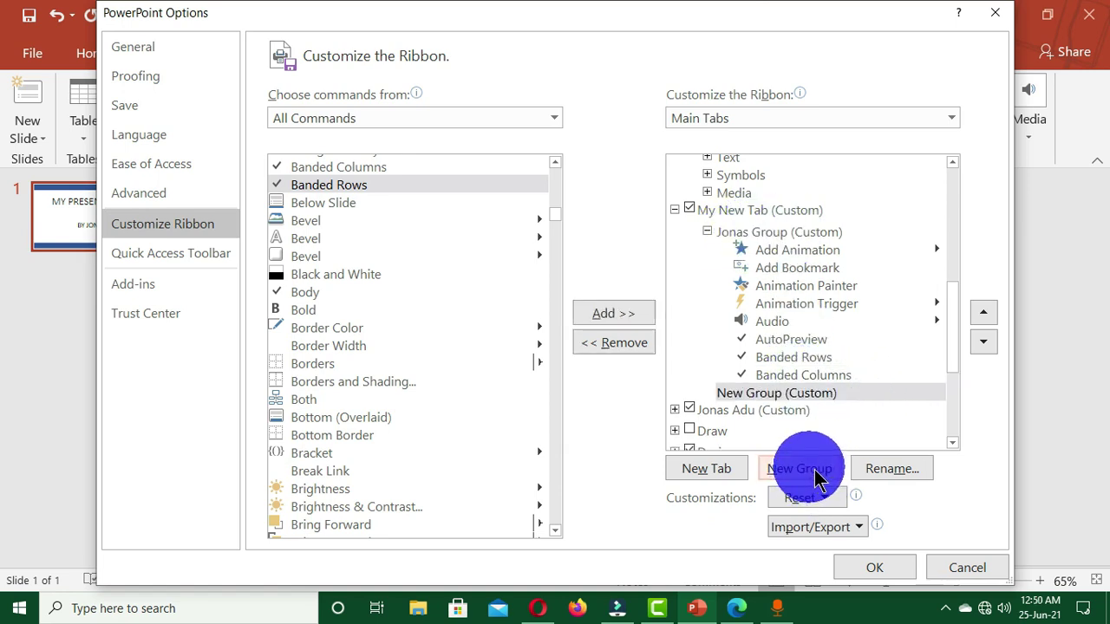
pyautogui.click(822, 399)
pyautogui.click(872, 469)
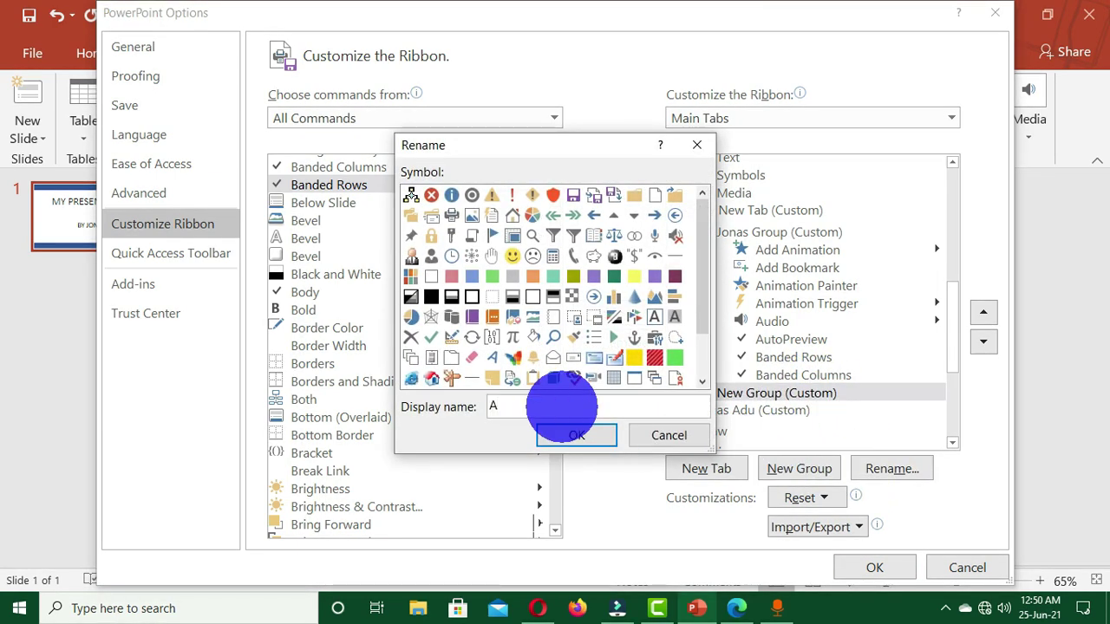
pyautogui.write('Adu Group')
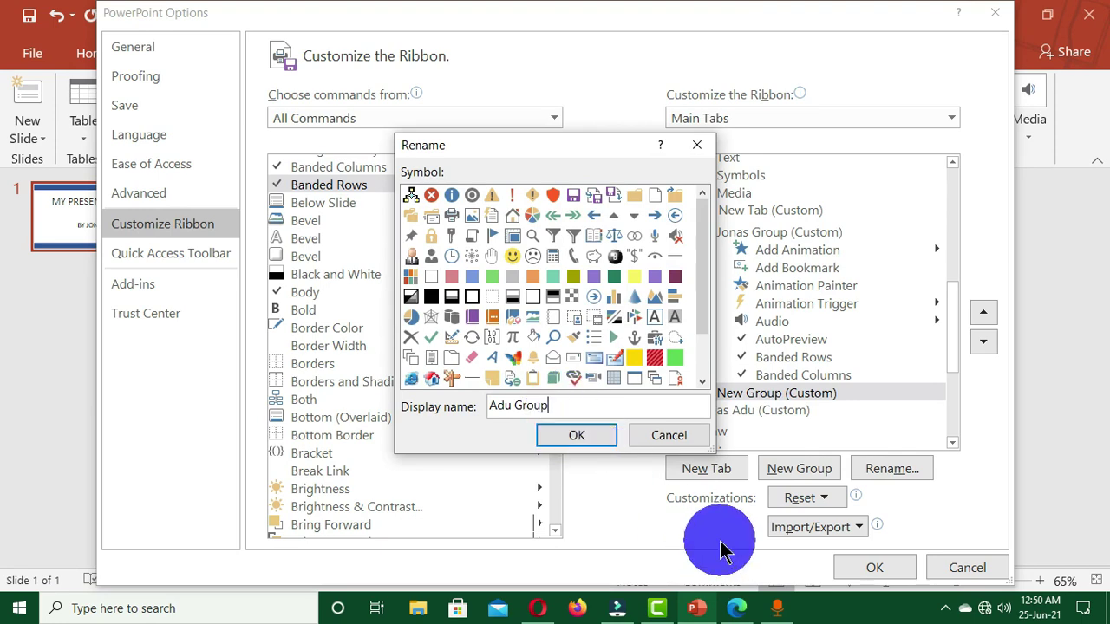
pyautogui.press('Return')
pyautogui.click(824, 397)
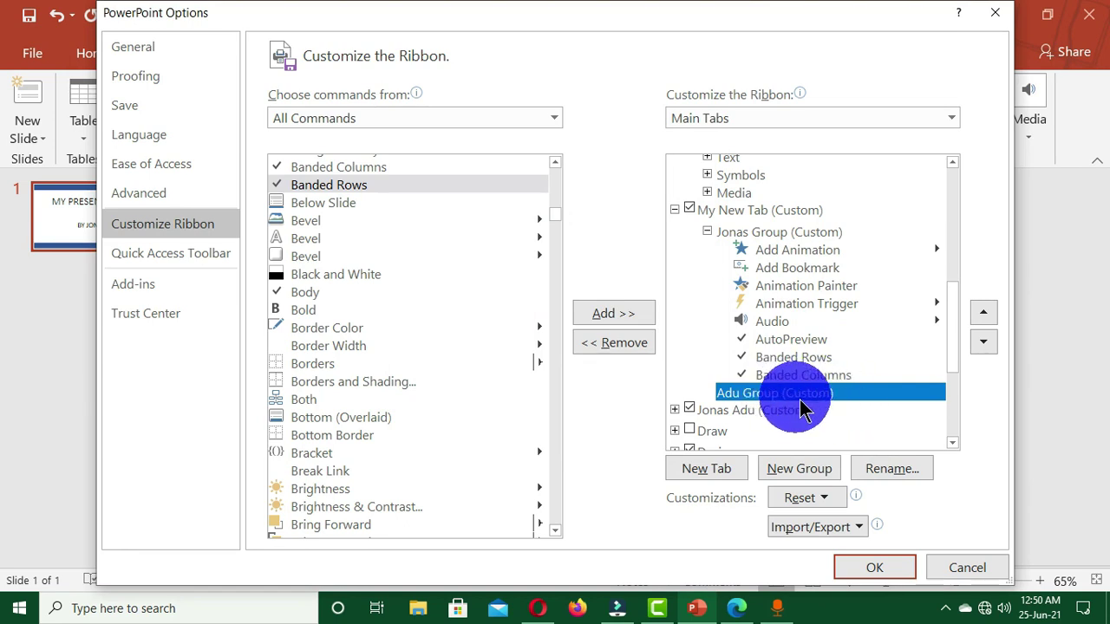
# Step: Add Bold, Border Width, Bracket, Bring Forward and Bring to Front to the second group
pyautogui.click(308, 292)
pyautogui.click(310, 308)
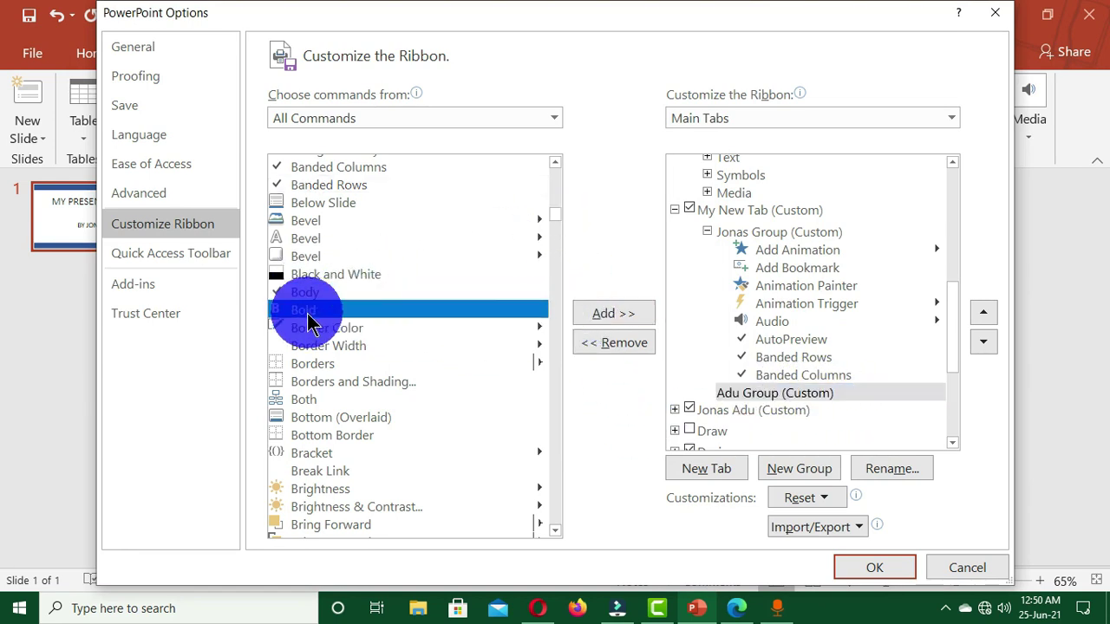
pyautogui.click(614, 314)
pyautogui.click(347, 347)
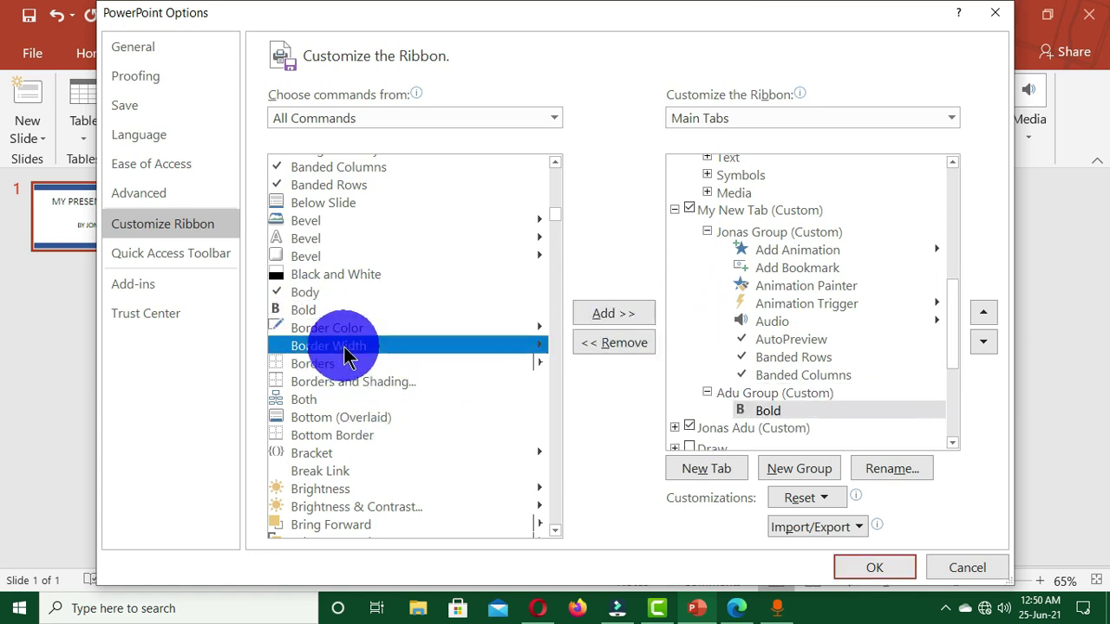
pyautogui.click(613, 317)
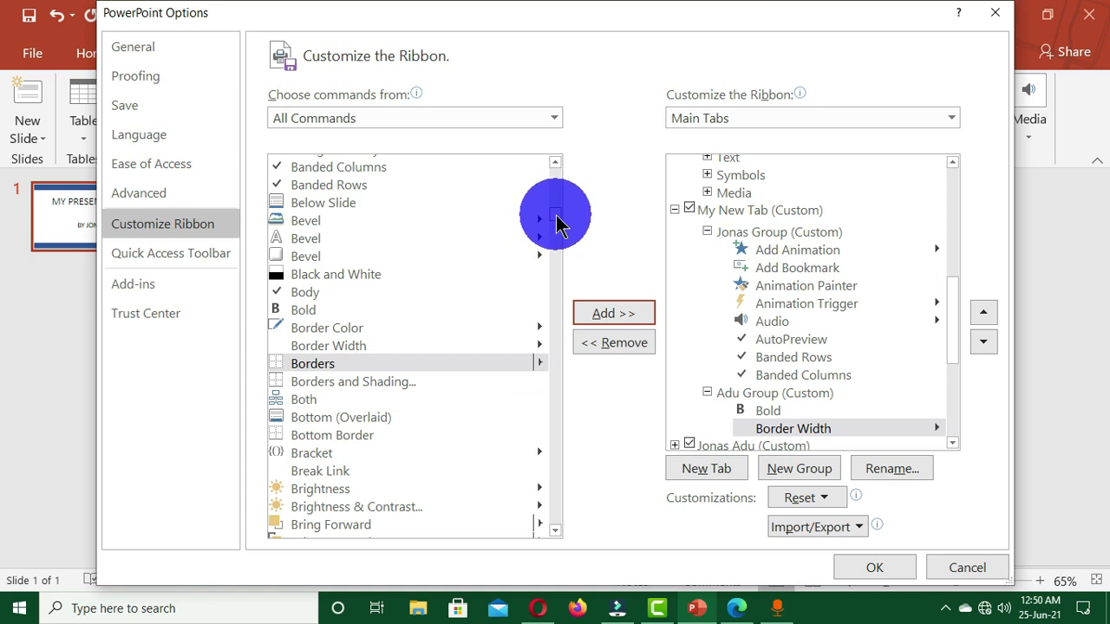
pyautogui.scroll(-5, 556, 221)
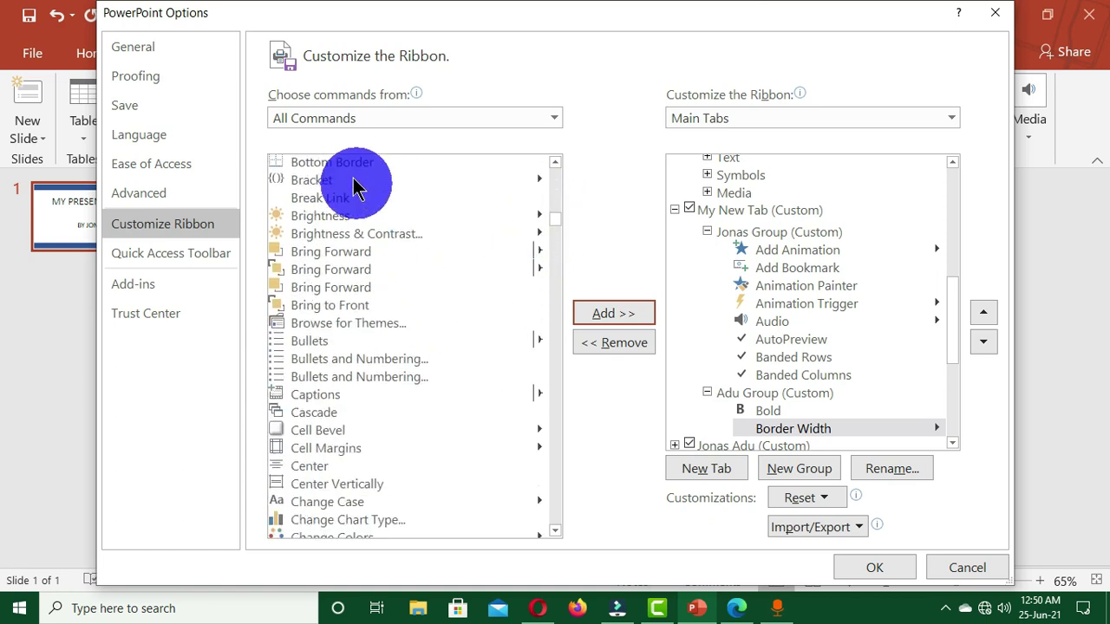
pyautogui.click(323, 181)
pyautogui.click(632, 314)
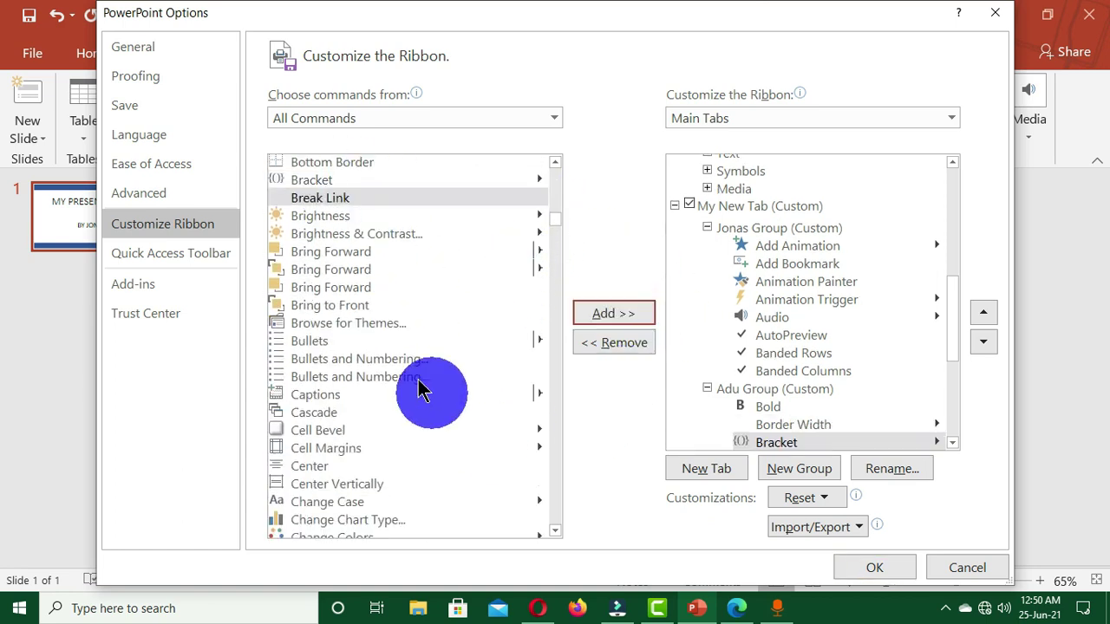
pyautogui.click(334, 252)
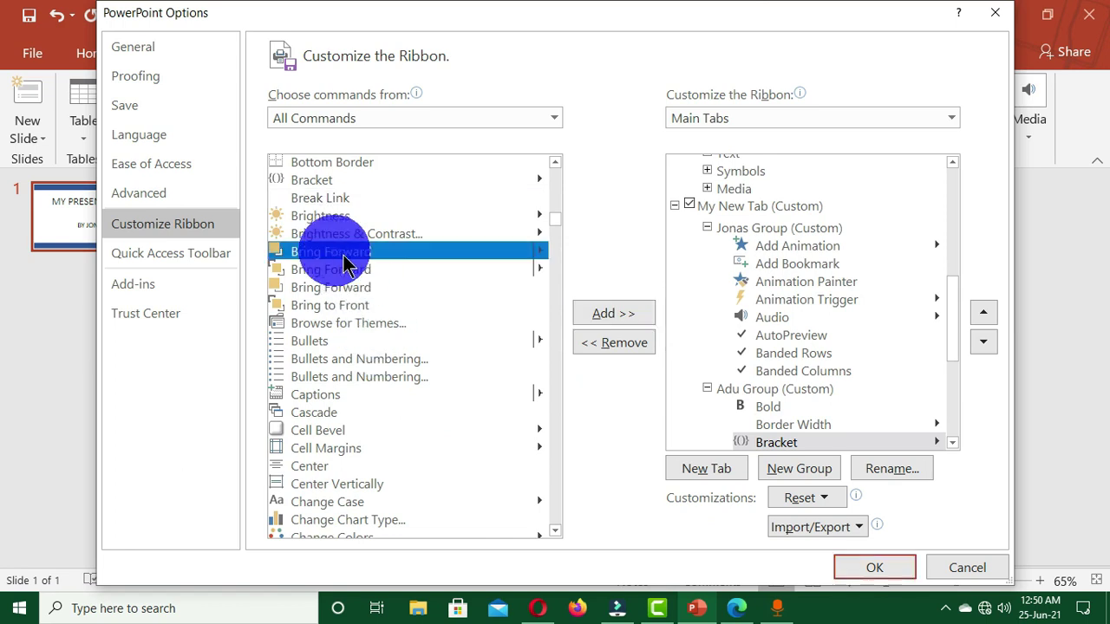
pyautogui.click(588, 319)
pyautogui.click(351, 305)
pyautogui.click(607, 312)
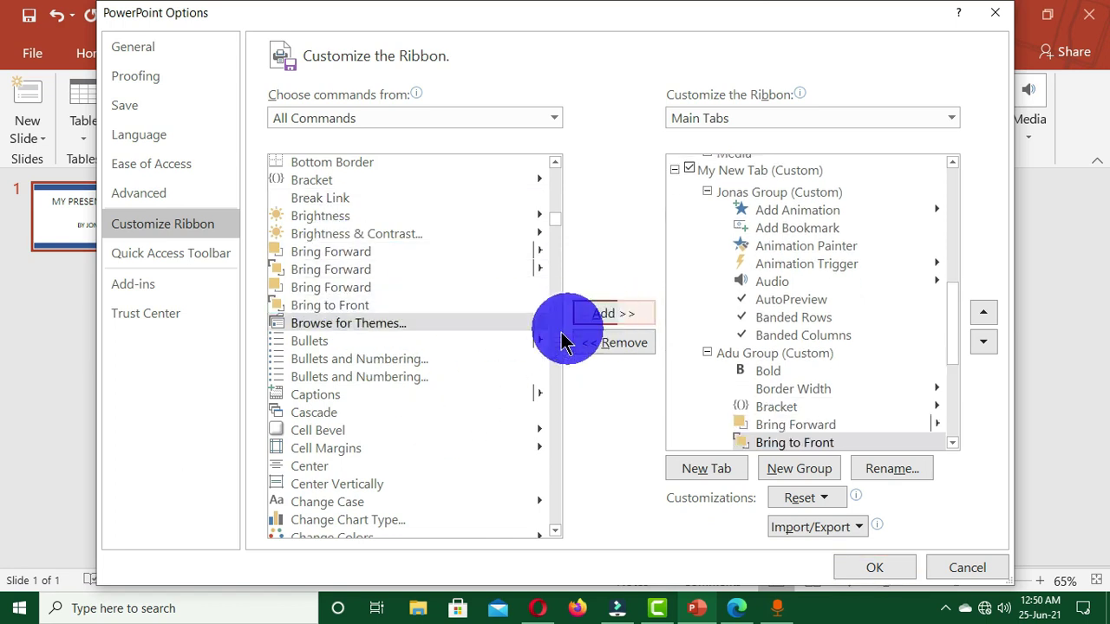
# Step: Add Center, Change Shape, Change Picture..., Check Box, Clear Formatting and Close to the second group
pyautogui.scroll(-3, 560, 230)
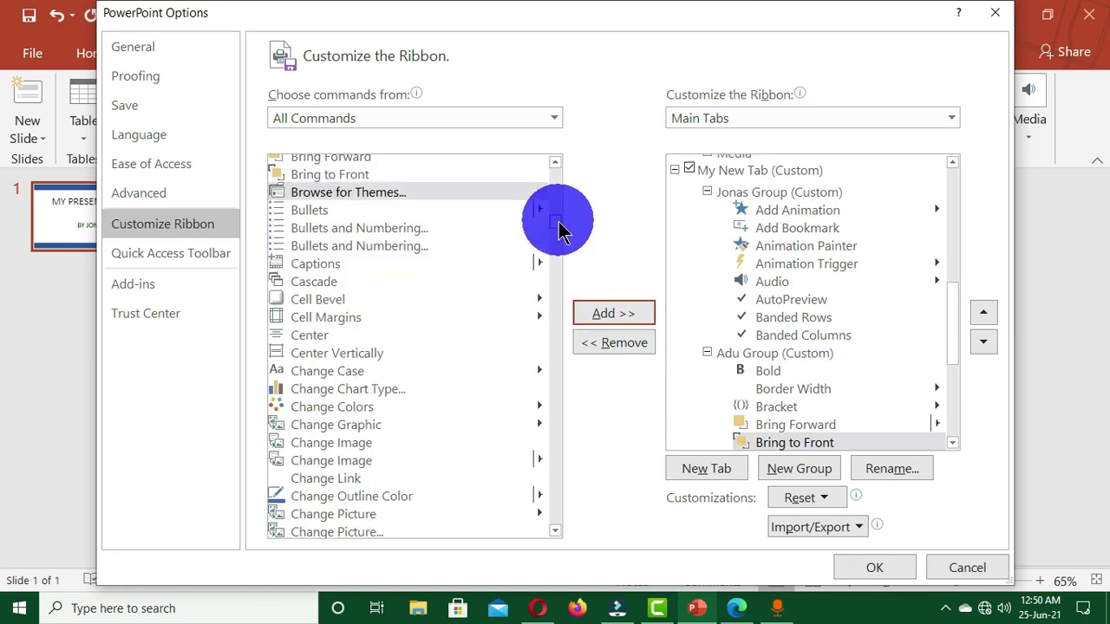
pyautogui.scroll(-1, 560, 229)
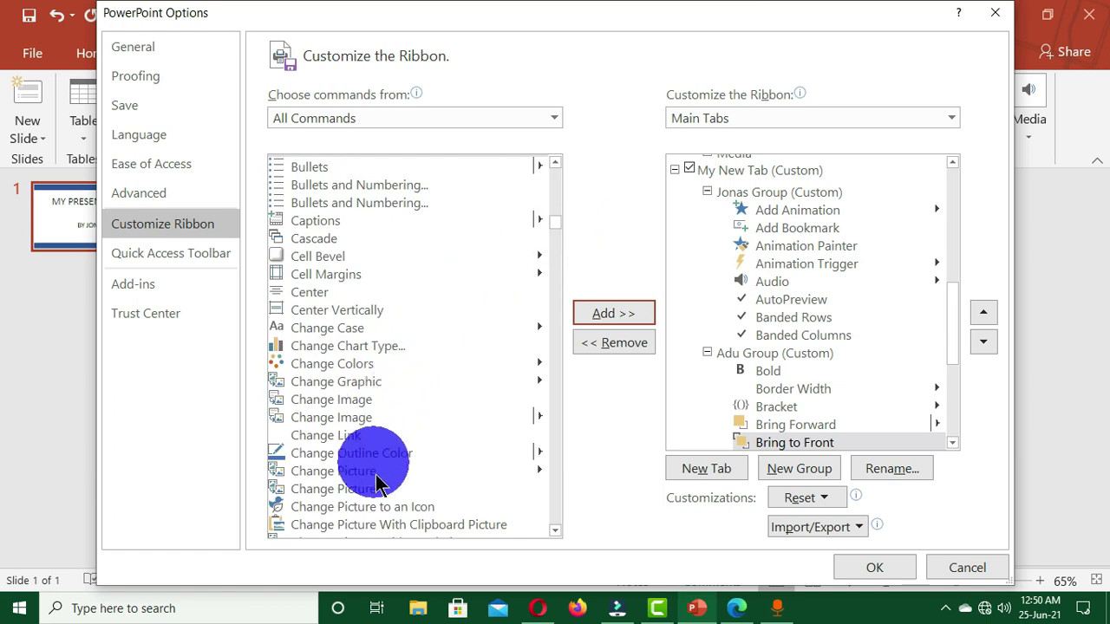
pyautogui.click(384, 298)
pyautogui.click(614, 313)
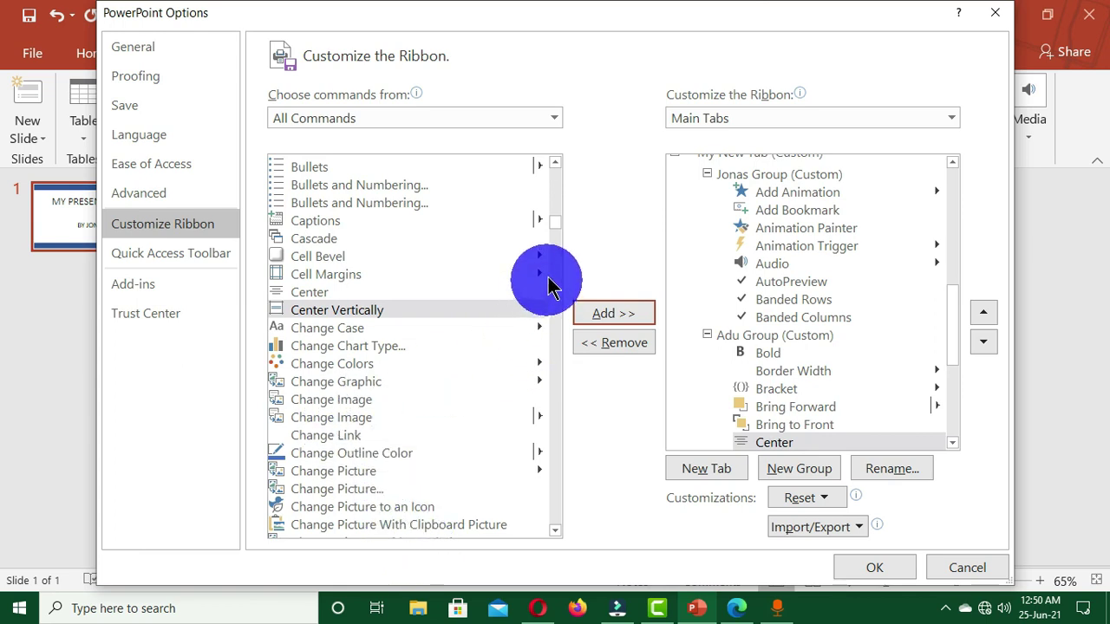
pyautogui.scroll(-4, 559, 232)
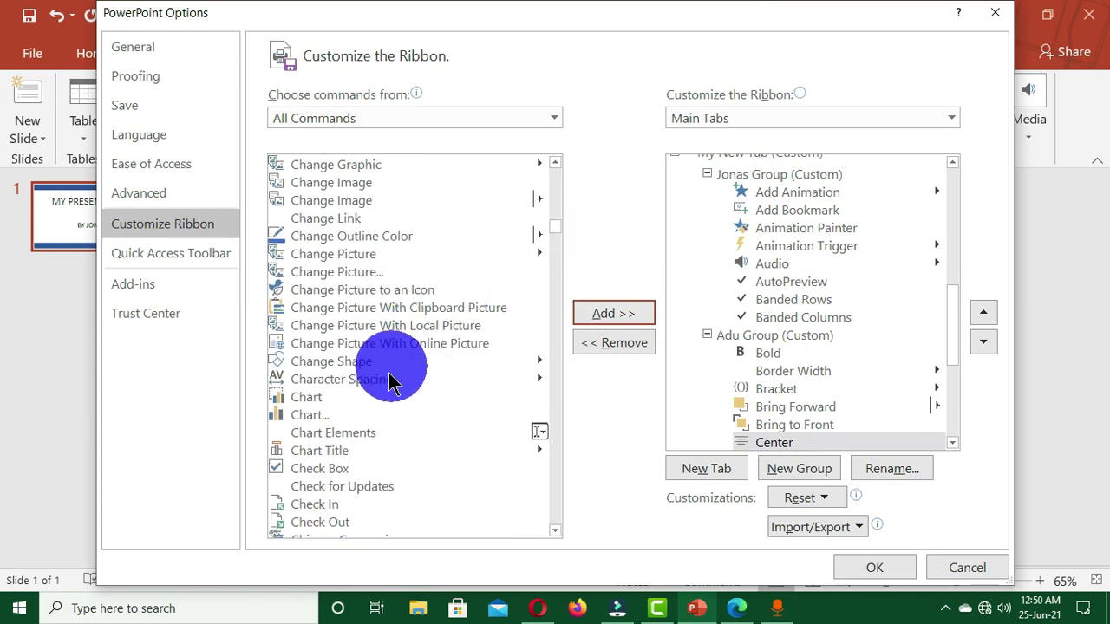
pyautogui.click(402, 358)
pyautogui.click(599, 317)
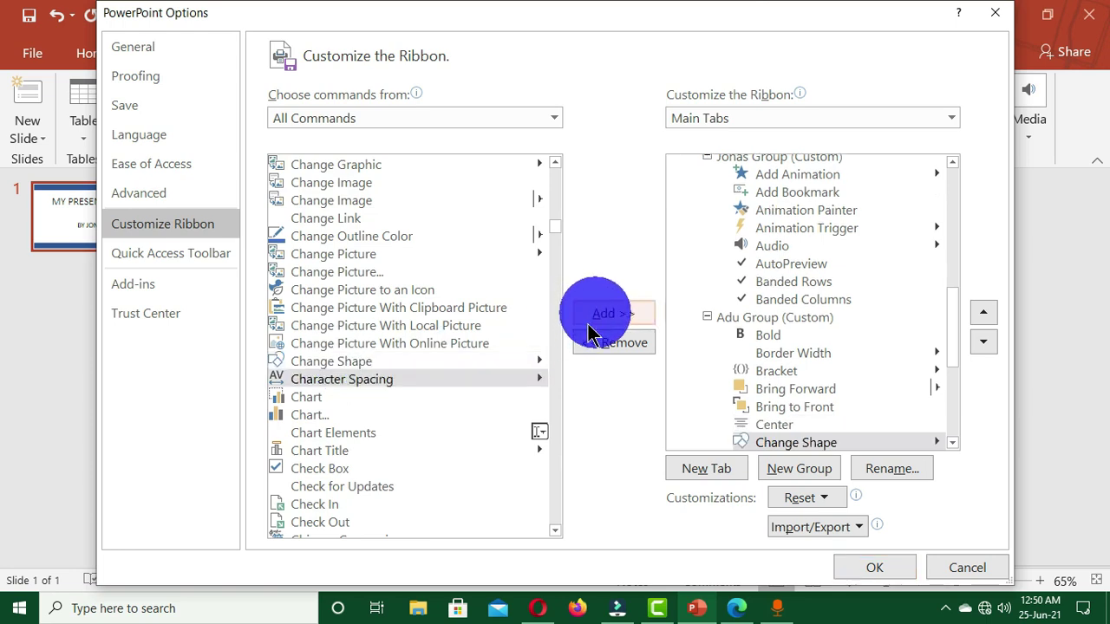
pyautogui.click(363, 274)
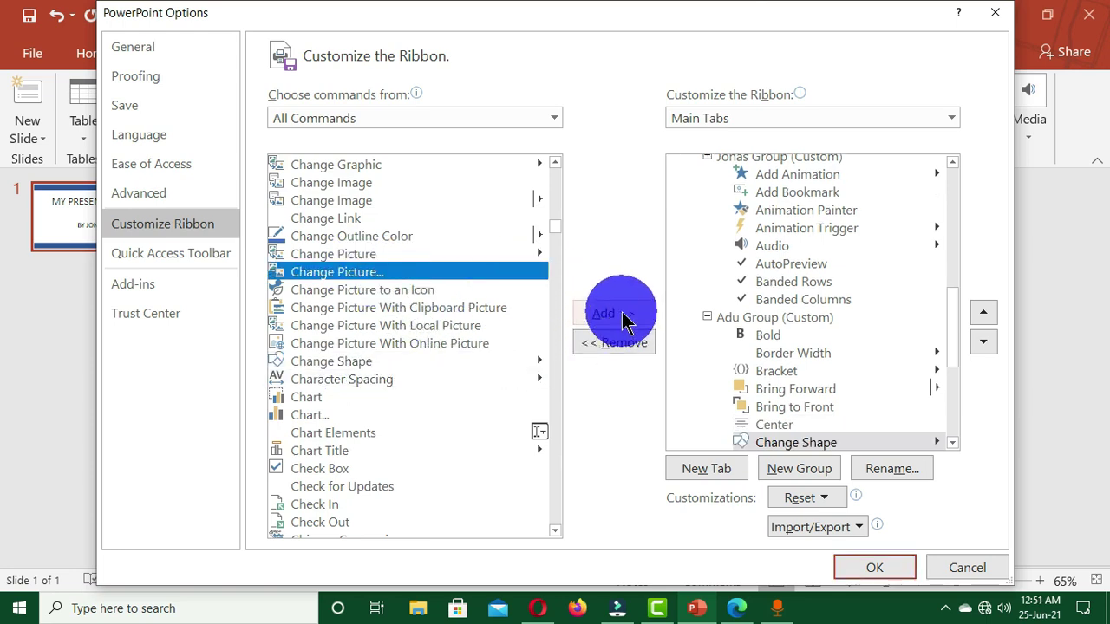
pyautogui.click(618, 313)
pyautogui.click(328, 468)
pyautogui.click(615, 314)
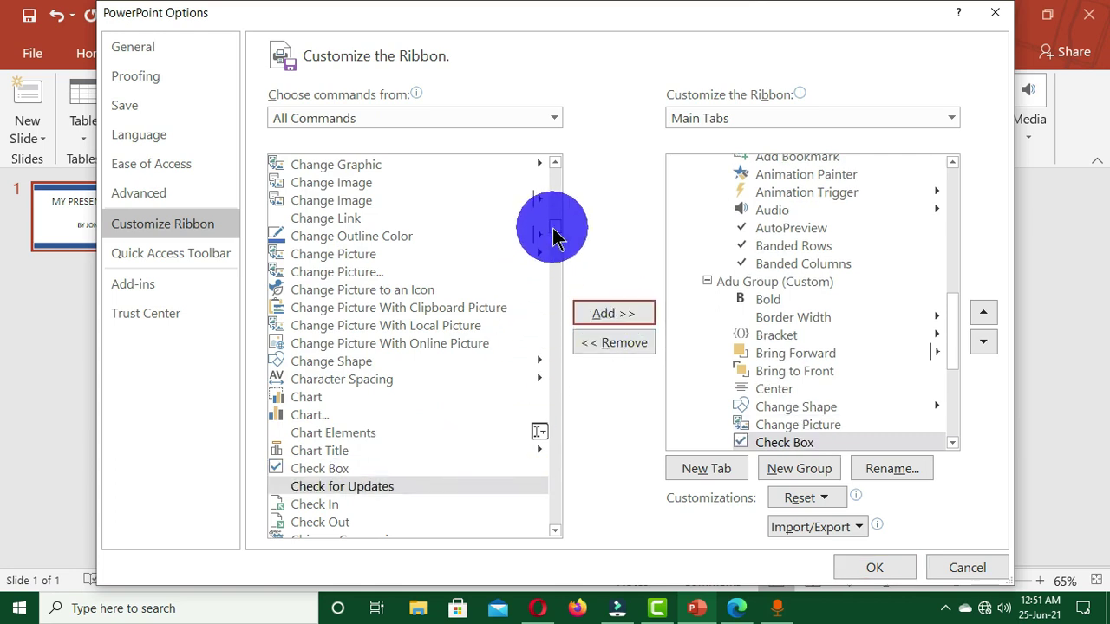
pyautogui.moveTo(553, 229); pyautogui.dragTo(555, 233)
pyautogui.click(337, 350)
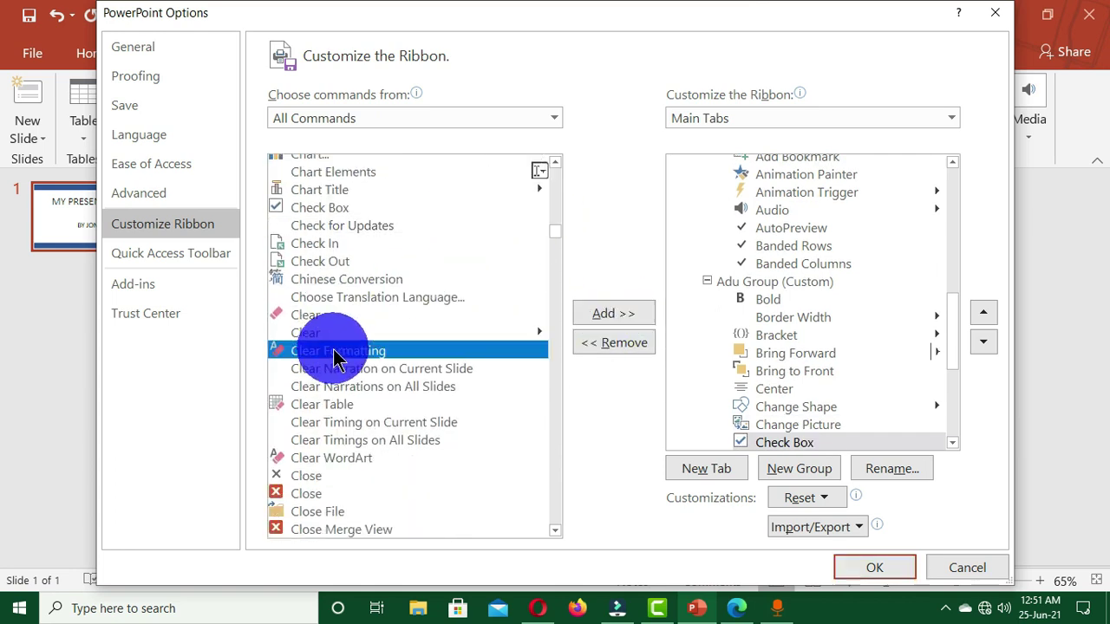
pyautogui.click(611, 312)
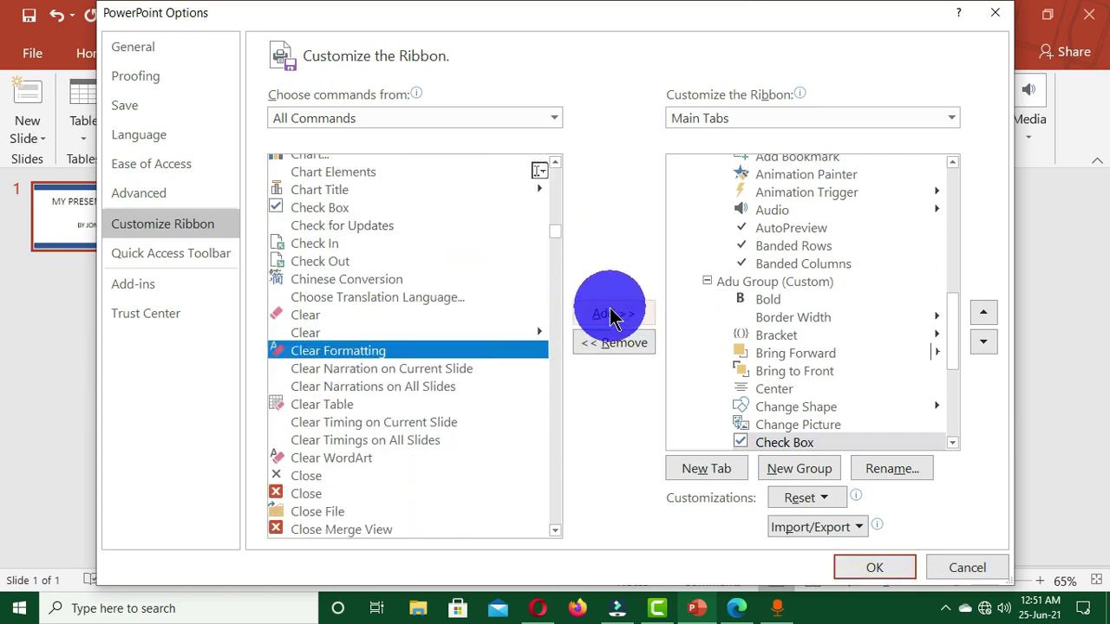
pyautogui.click(329, 405)
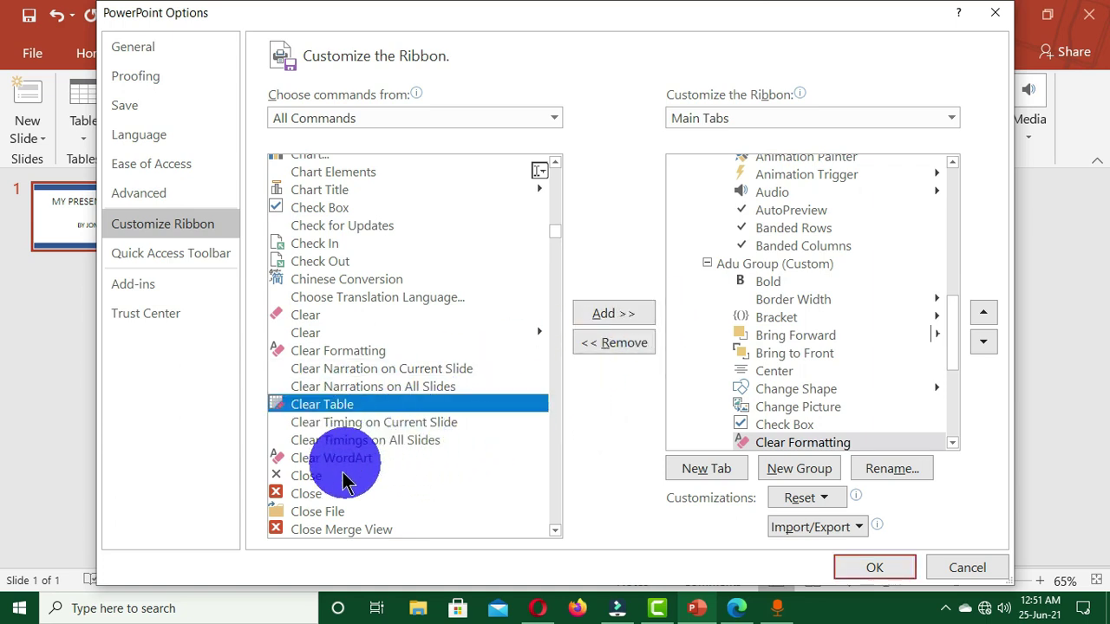
pyautogui.click(326, 494)
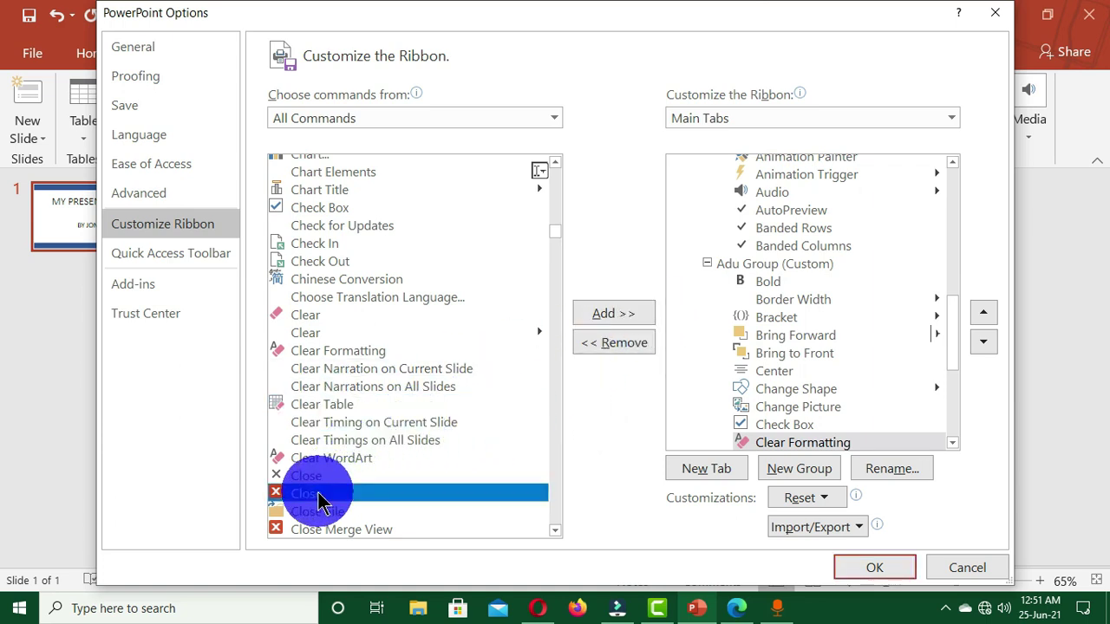
pyautogui.click(621, 314)
# Step: Create a third group after the second one and name it 'Last Group'
pyautogui.moveTo(947, 318); pyautogui.dragTo(954, 371)
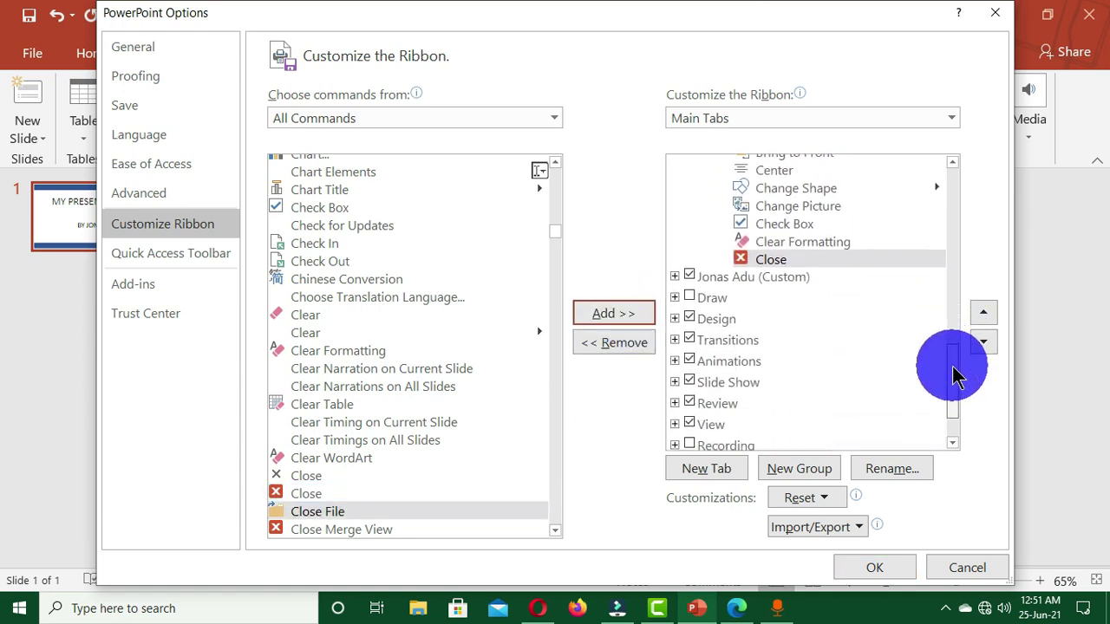
pyautogui.click(804, 468)
pyautogui.click(804, 279)
pyautogui.click(888, 469)
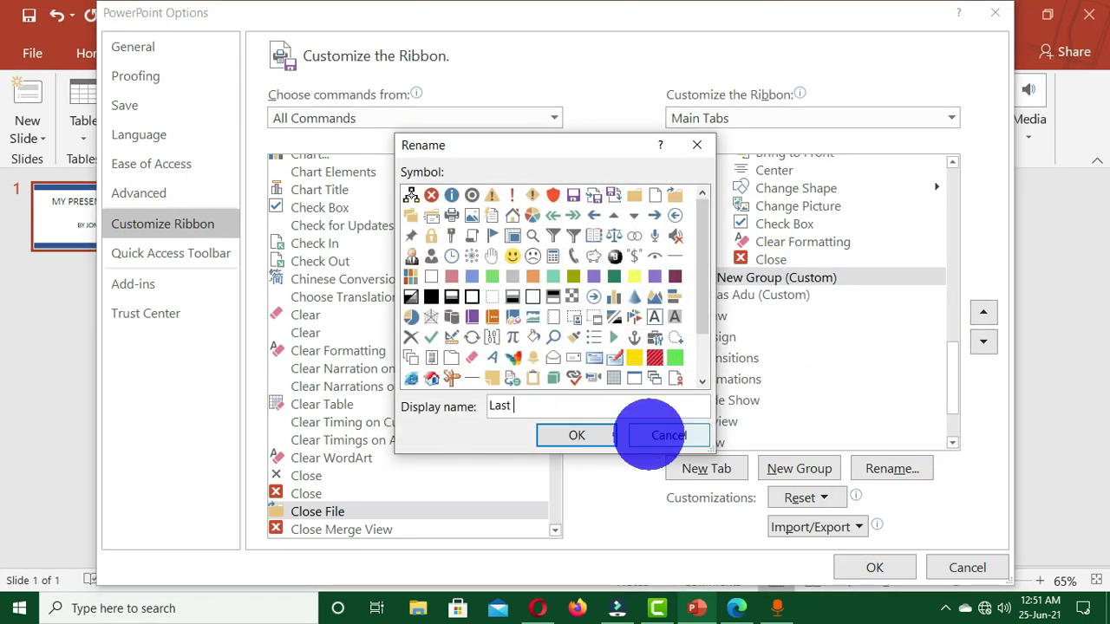
pyautogui.write('Last Group')
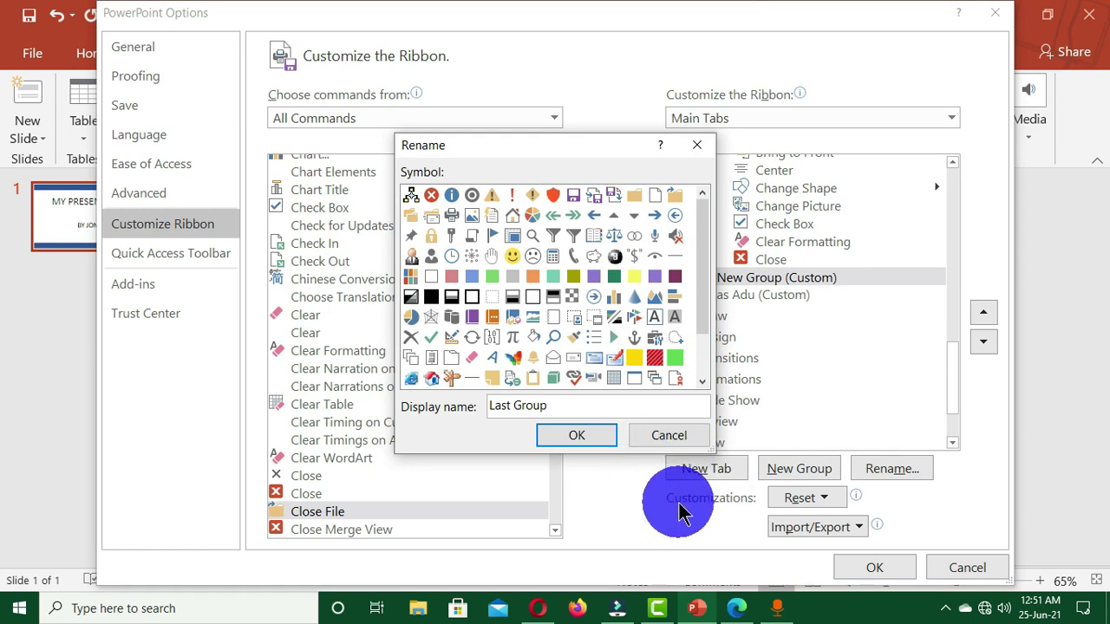
pyautogui.click(579, 435)
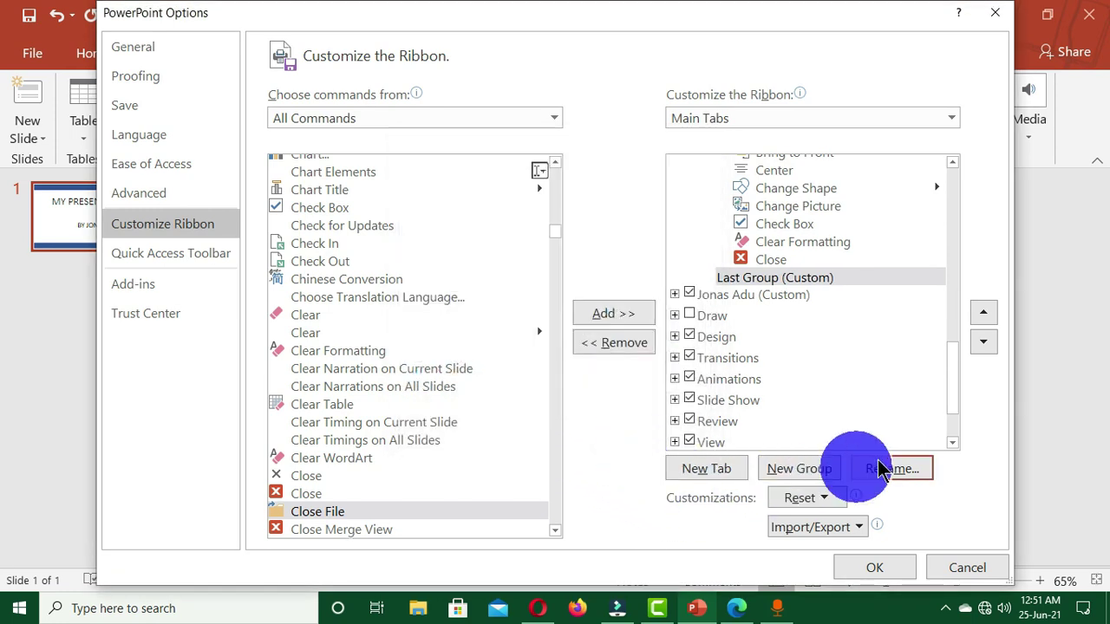
# Step: Add Collapse, Colors, Copy, Crop and Create a Video to Last Group
pyautogui.click(822, 279)
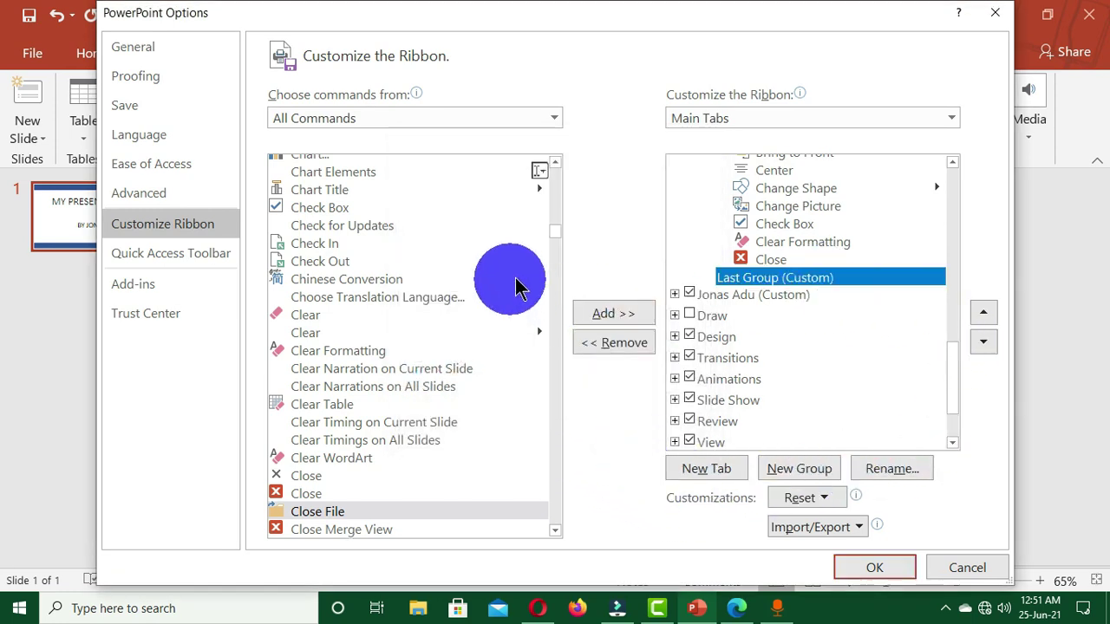
pyautogui.scroll(-7, 558, 245)
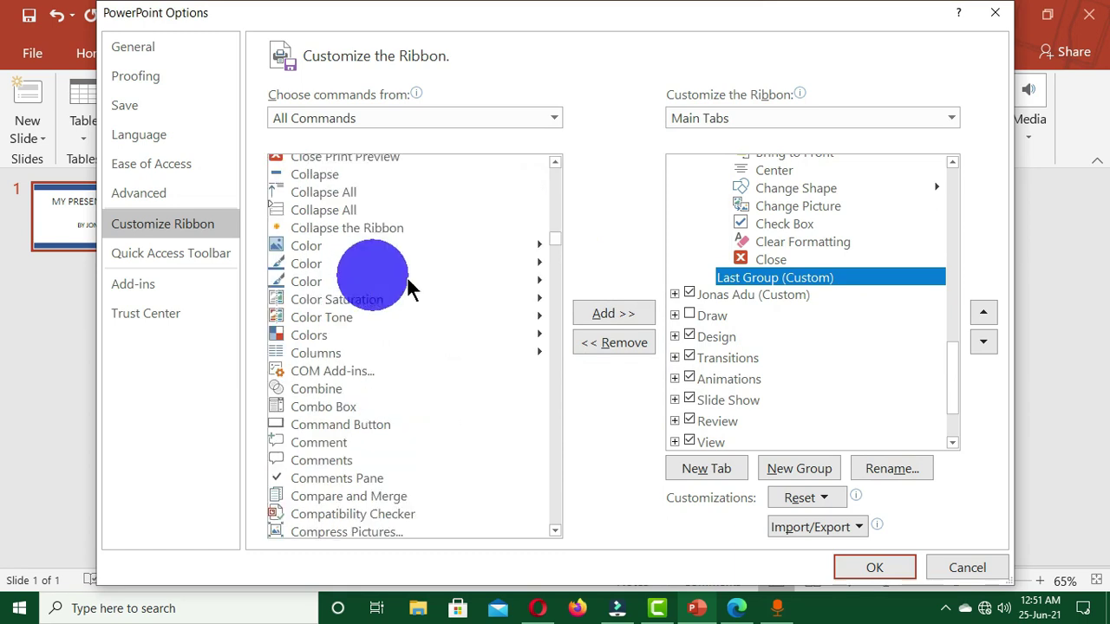
pyautogui.click(321, 177)
pyautogui.click(613, 313)
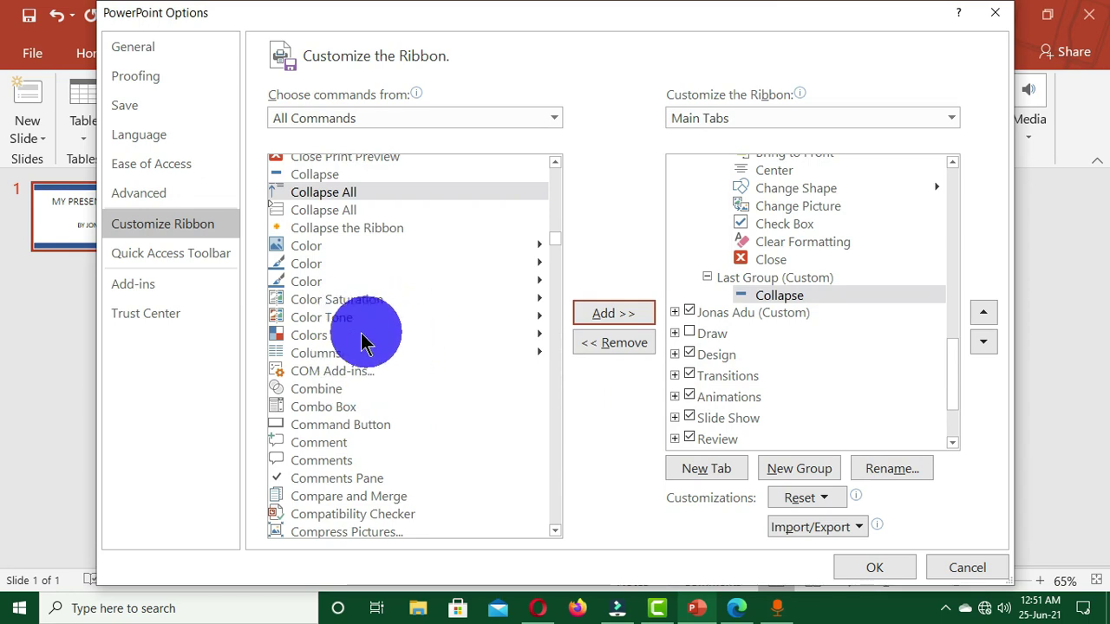
pyautogui.click(317, 334)
pyautogui.click(613, 313)
pyautogui.scroll(-13, 560, 249)
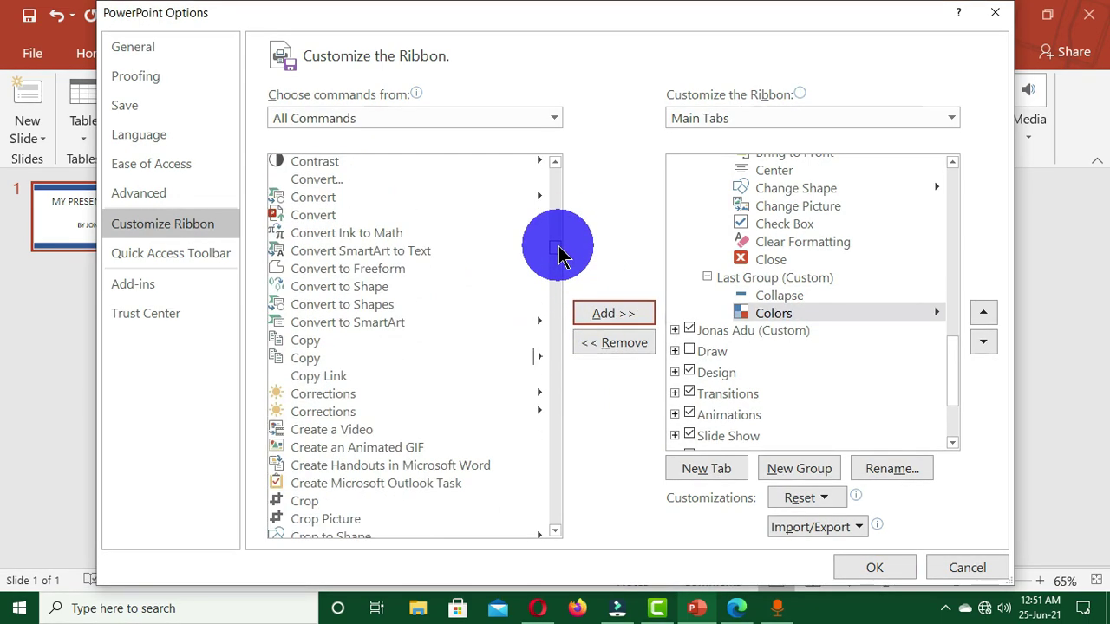
pyautogui.click(295, 171)
pyautogui.click(621, 314)
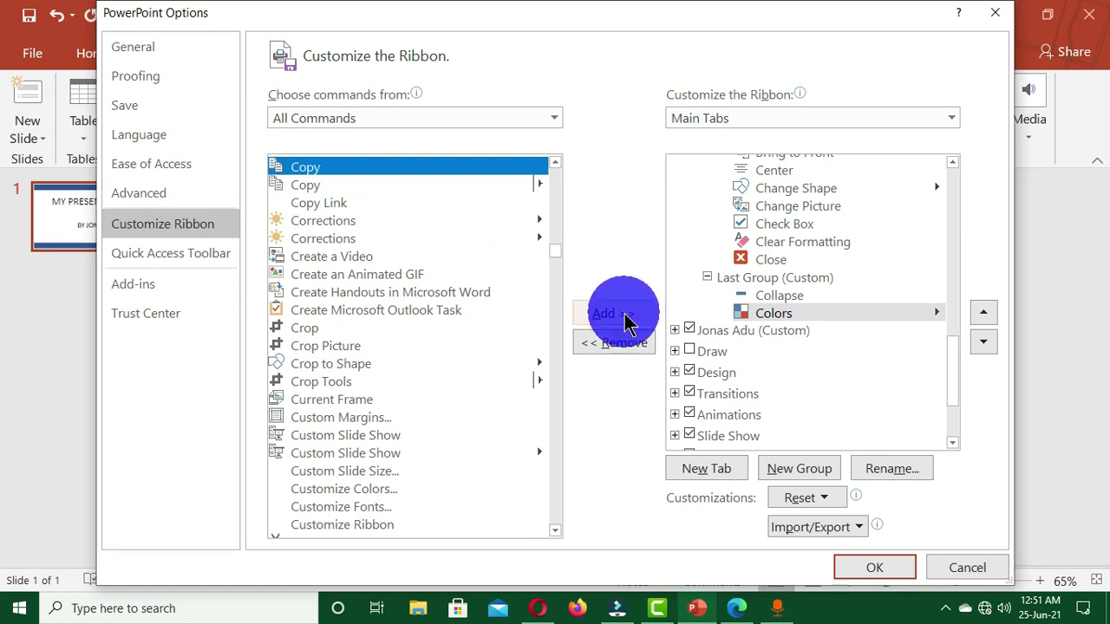
pyautogui.click(323, 329)
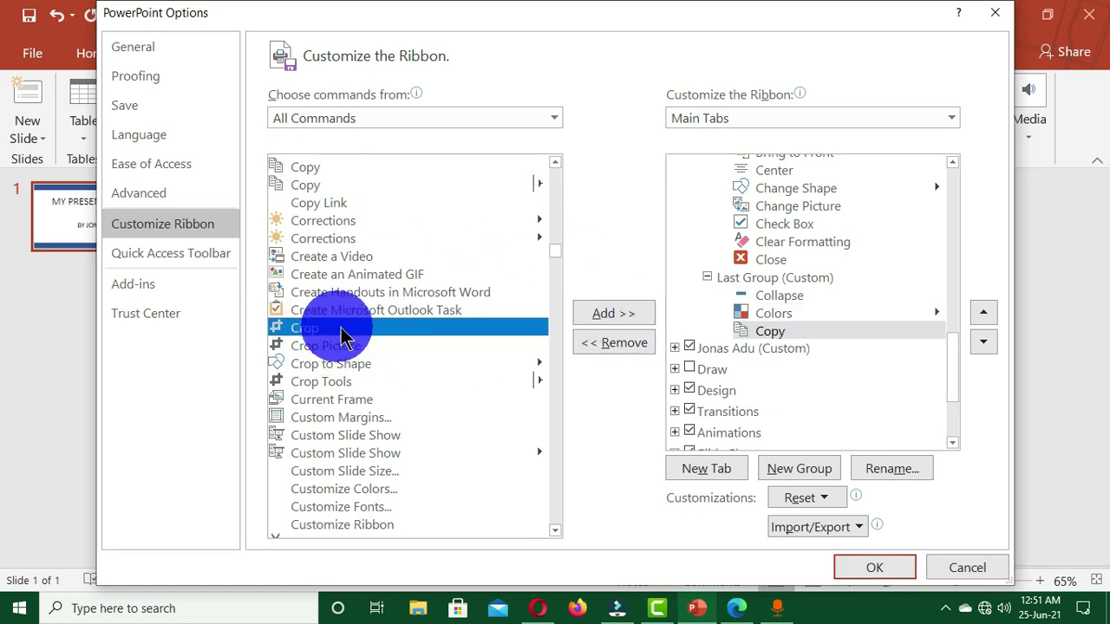
pyautogui.click(613, 313)
pyautogui.click(345, 259)
pyautogui.click(579, 313)
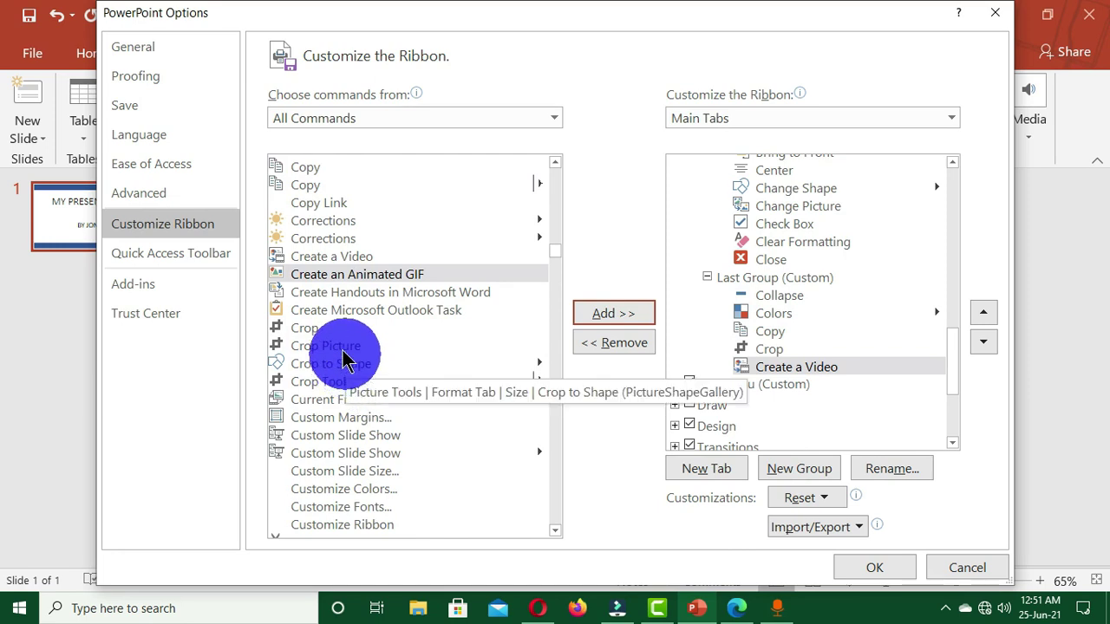
# Step: Add Cut, Draw, Duration, Duplicate, Eraser and Exit to Last Group
pyautogui.scroll(-6, 555, 256)
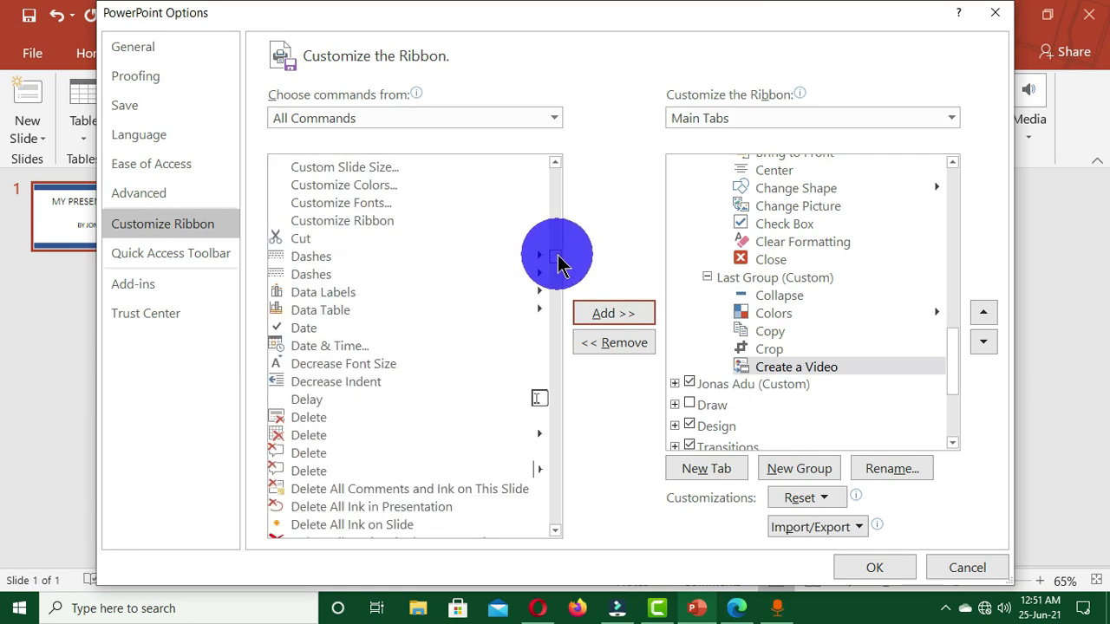
pyautogui.click(371, 241)
pyautogui.click(611, 313)
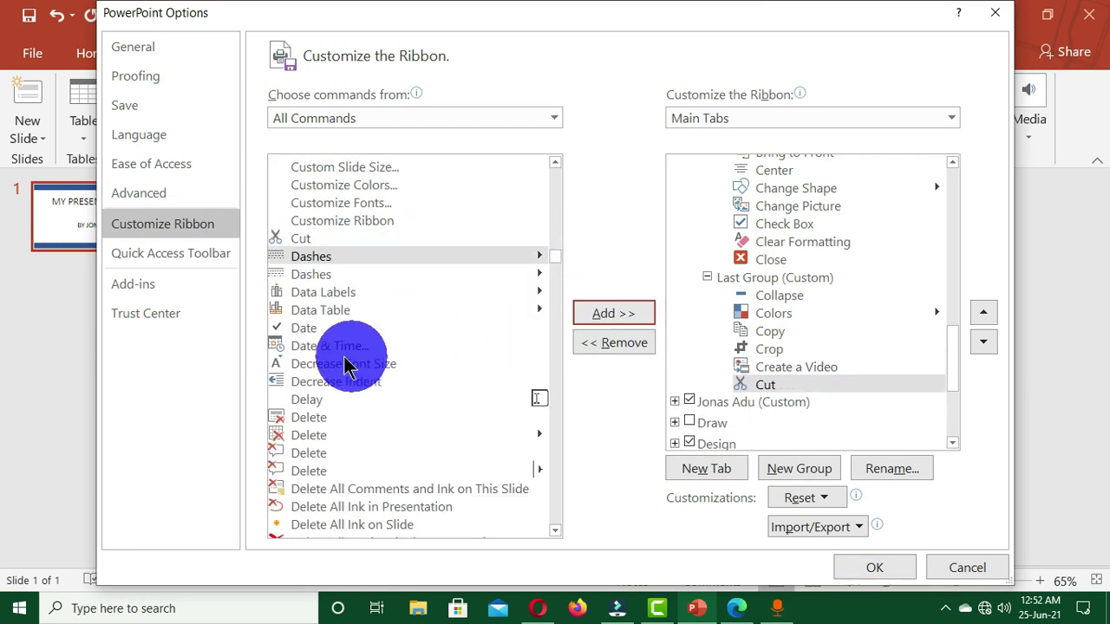
pyautogui.scroll(-8, 364, 312)
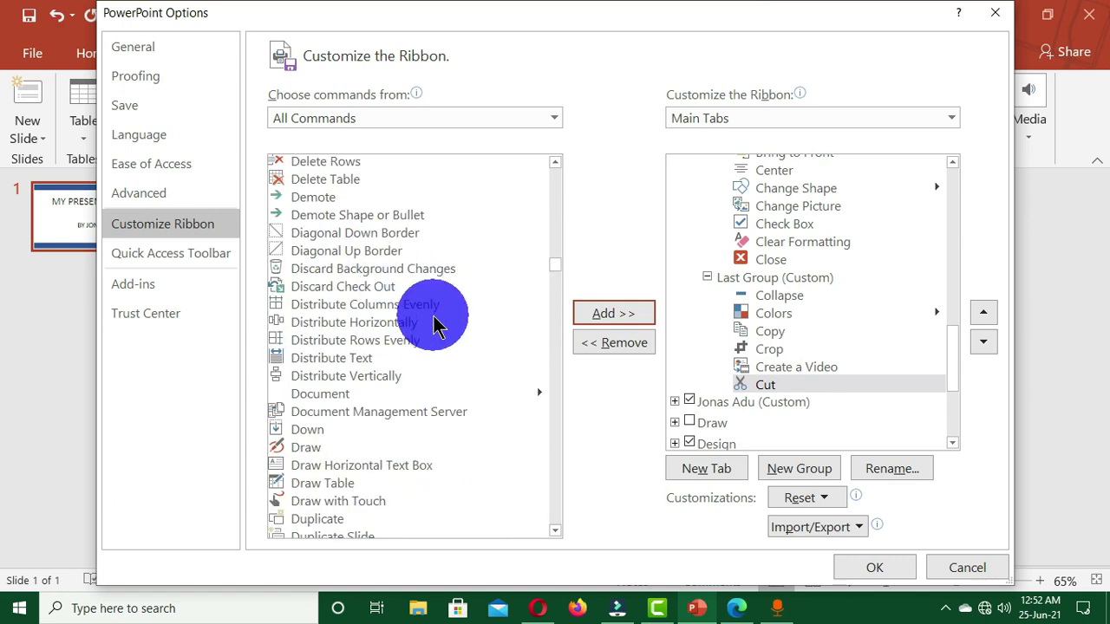
pyautogui.scroll(-2, 559, 273)
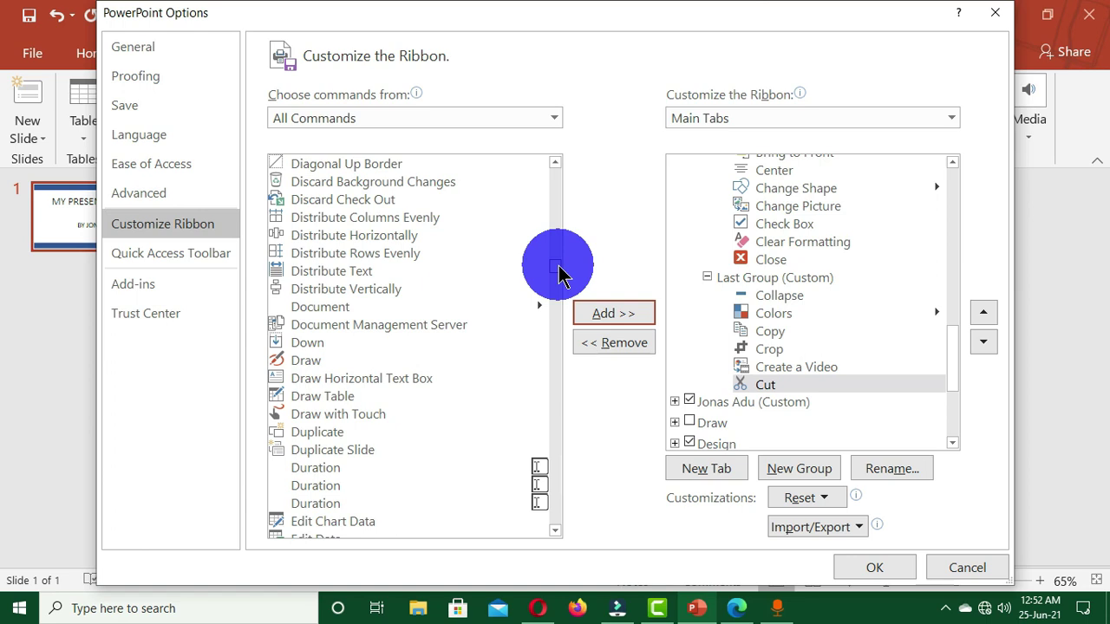
pyautogui.scroll(-1, 559, 274)
pyautogui.click(310, 317)
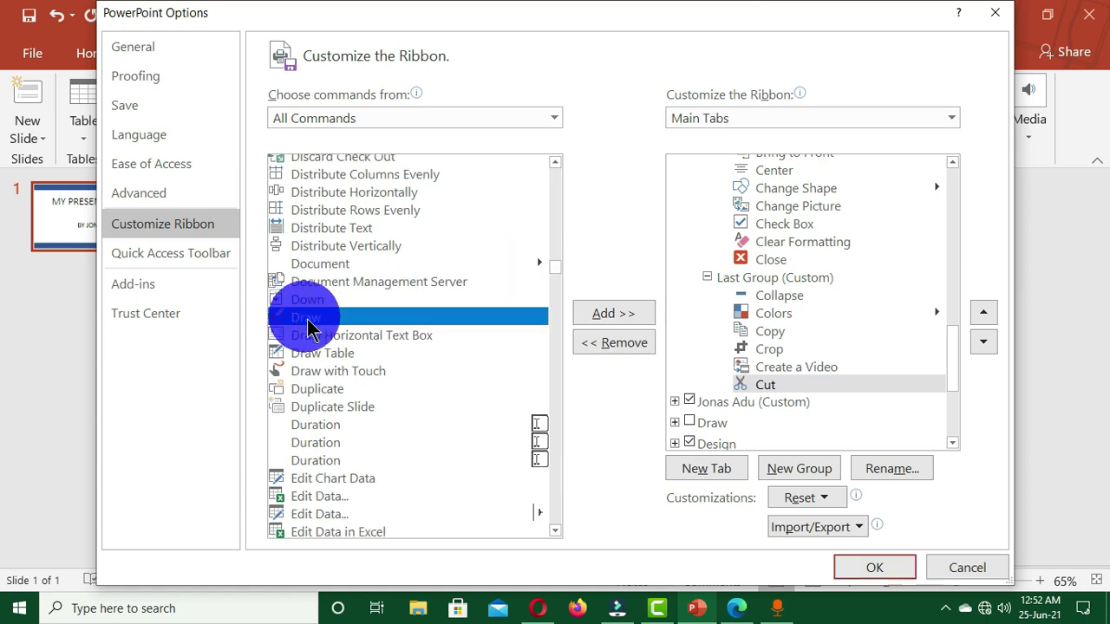
pyautogui.click(614, 312)
pyautogui.click(317, 460)
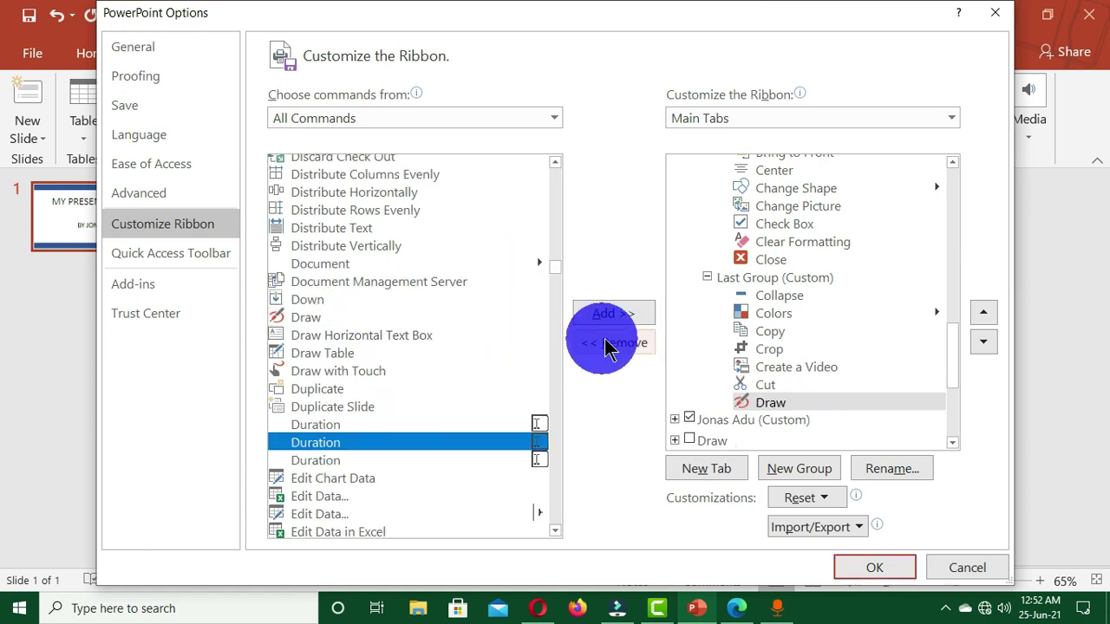
pyautogui.click(613, 313)
pyautogui.click(316, 392)
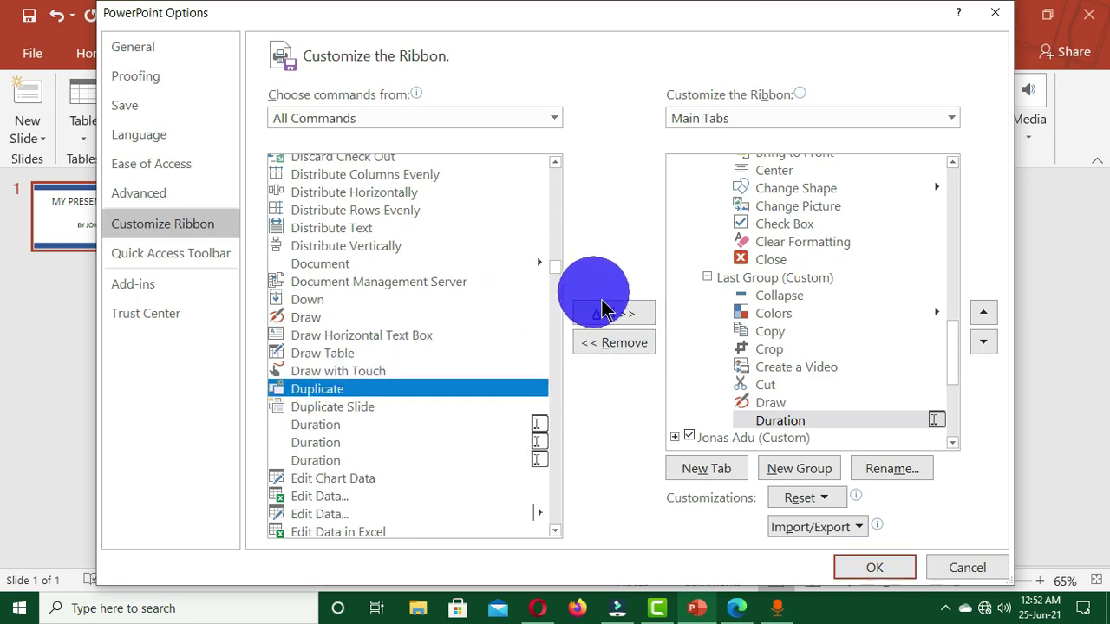
pyautogui.click(611, 313)
pyautogui.moveTo(557, 272); pyautogui.dragTo(559, 287)
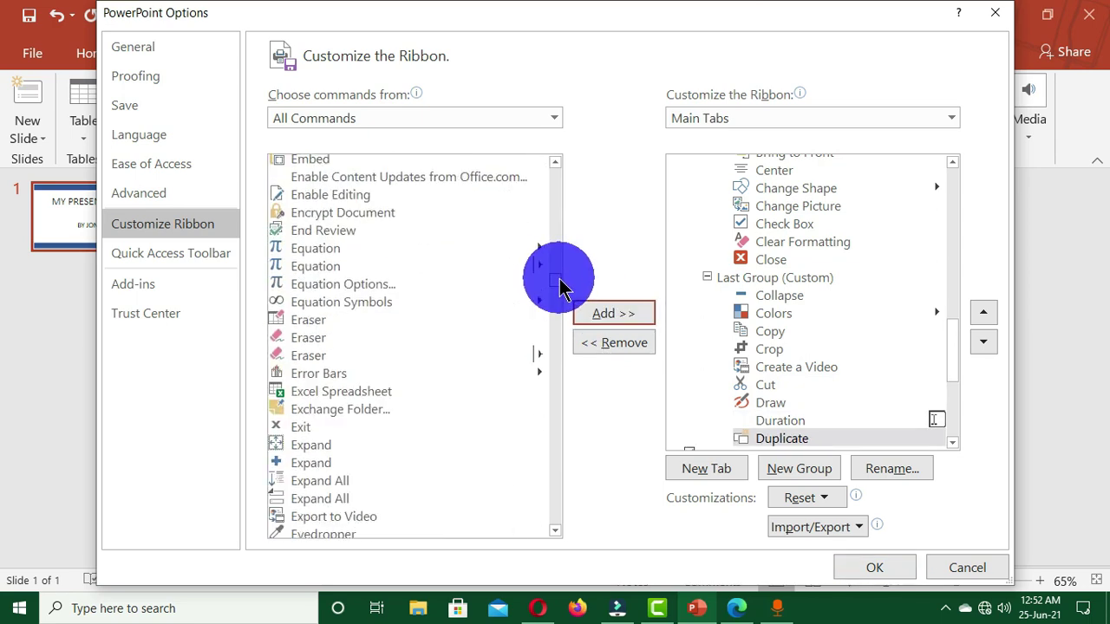
pyautogui.click(313, 334)
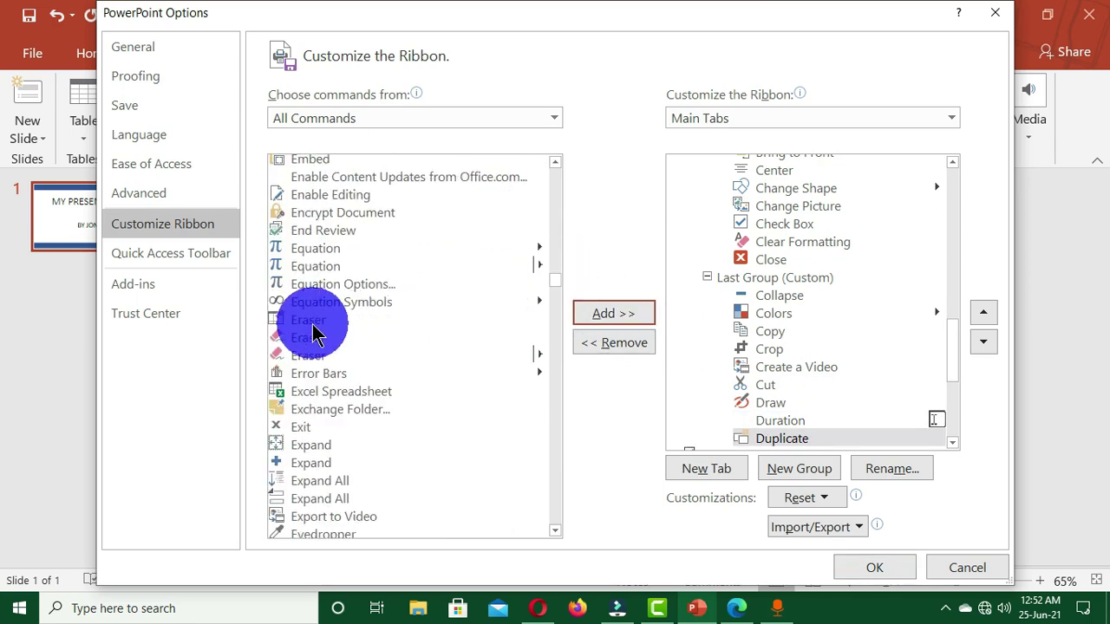
pyautogui.click(595, 316)
pyautogui.click(313, 427)
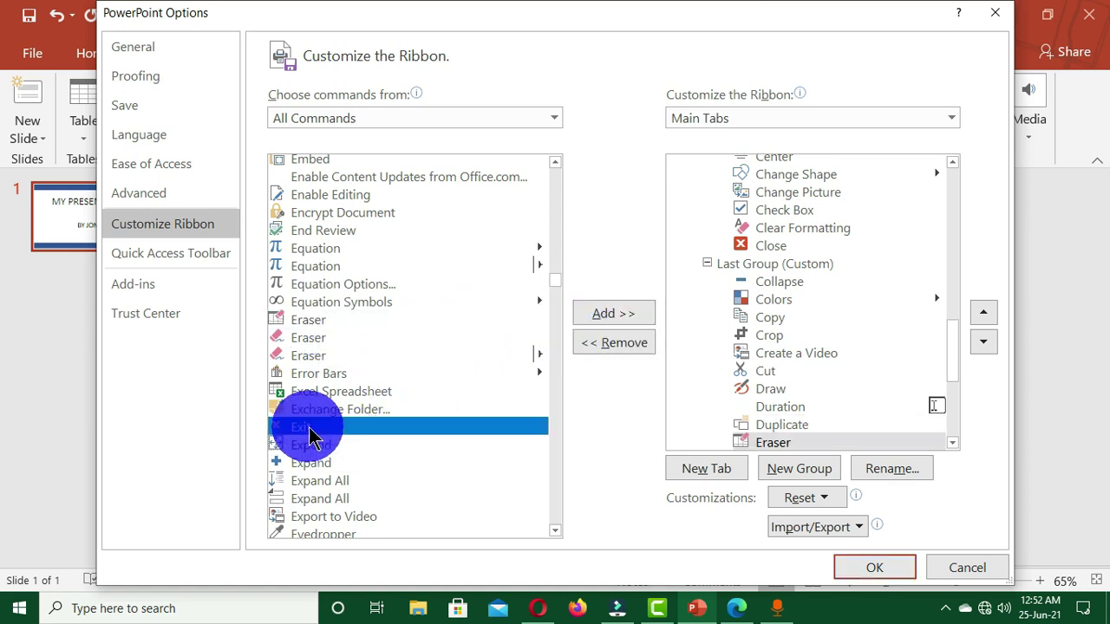
pyautogui.click(617, 314)
# Step: Add Font, Font Color and Font Size to Last Group and apply the ribbon changes
pyautogui.click(555, 296)
pyautogui.scroll(-1, 559, 300)
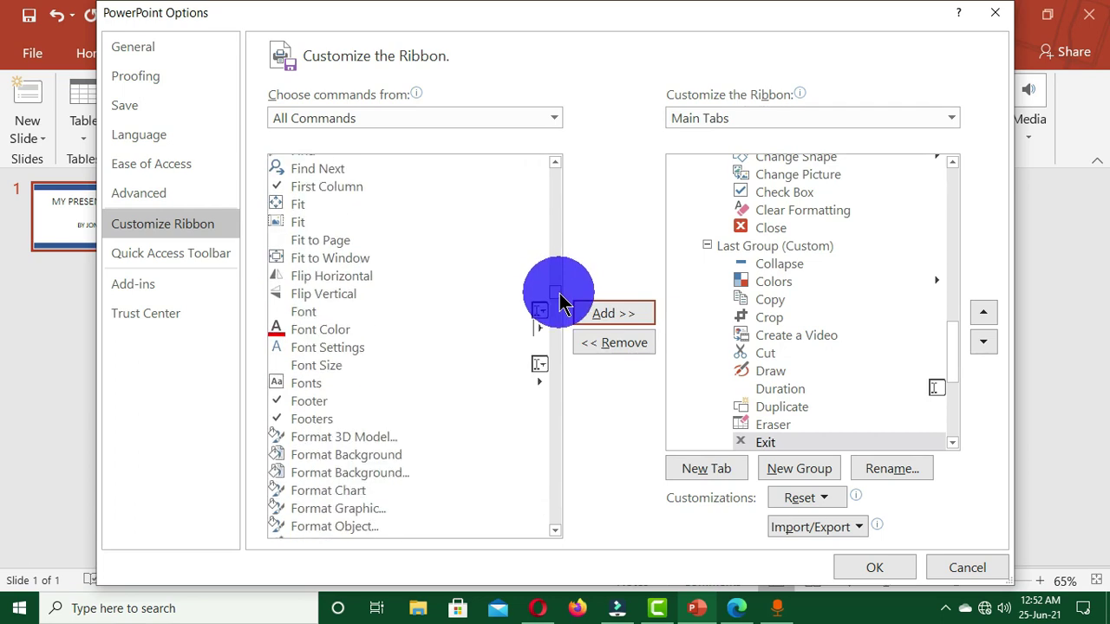
pyautogui.click(308, 311)
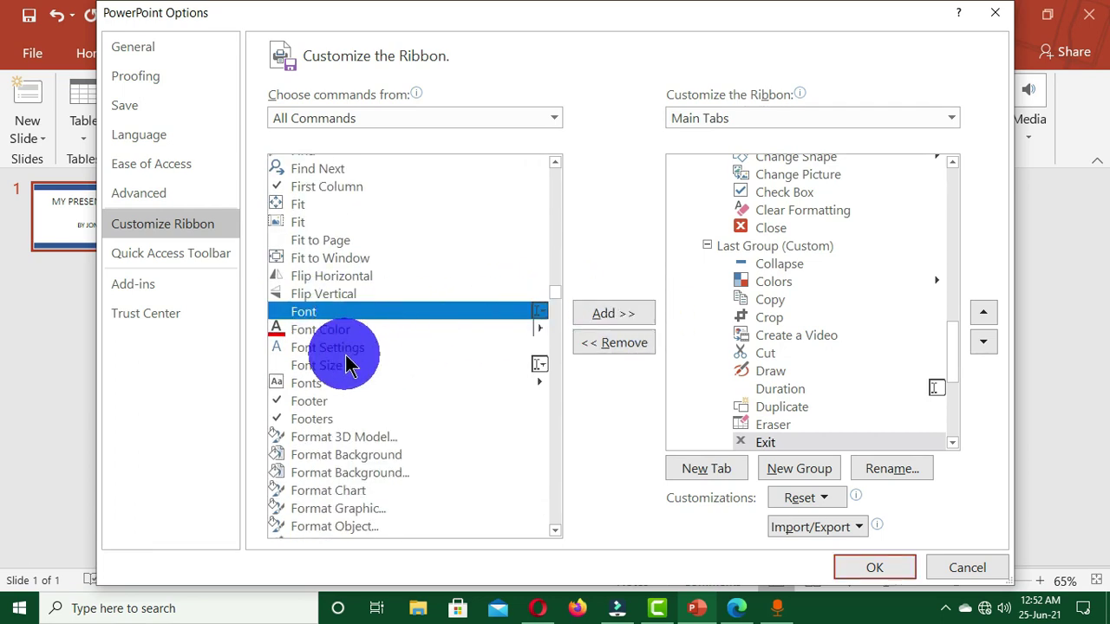
pyautogui.click(599, 319)
pyautogui.click(626, 314)
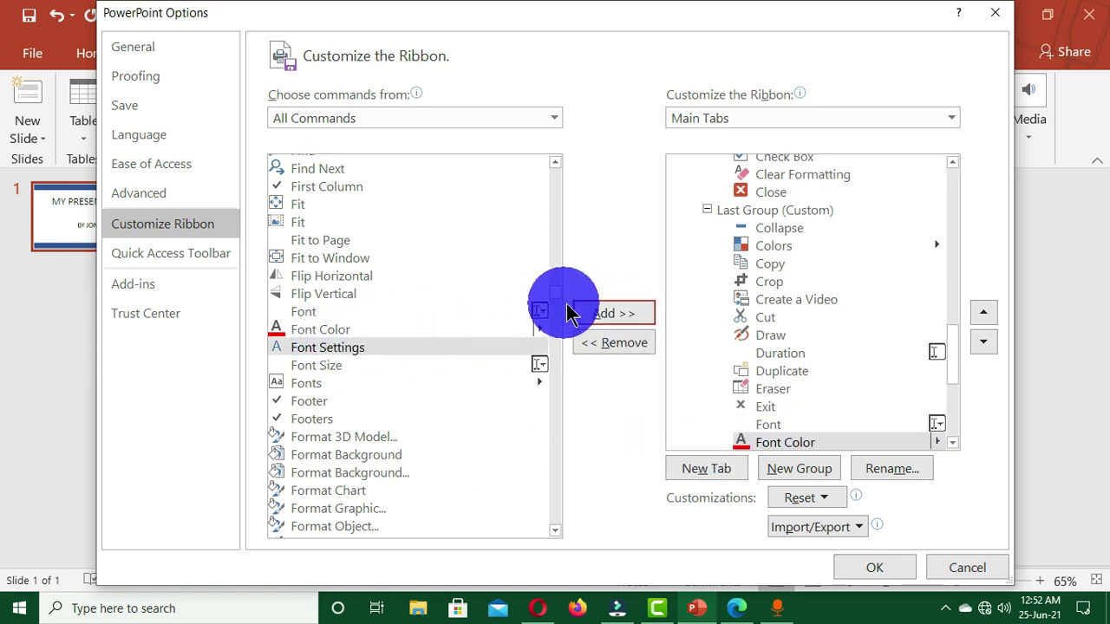
pyautogui.click(359, 368)
pyautogui.click(642, 314)
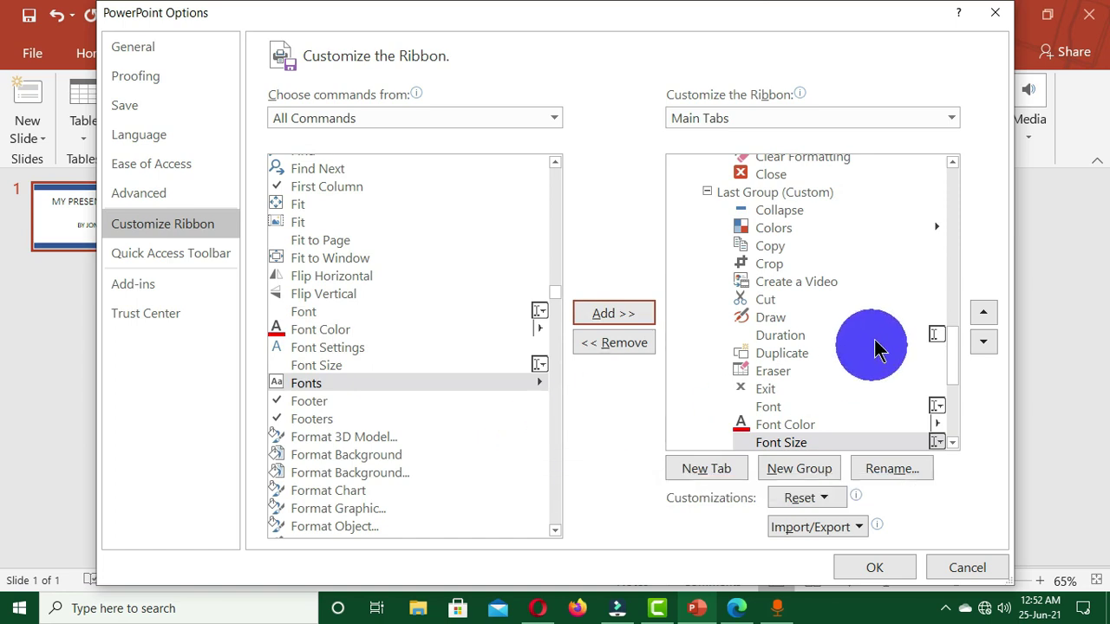
pyautogui.click(885, 568)
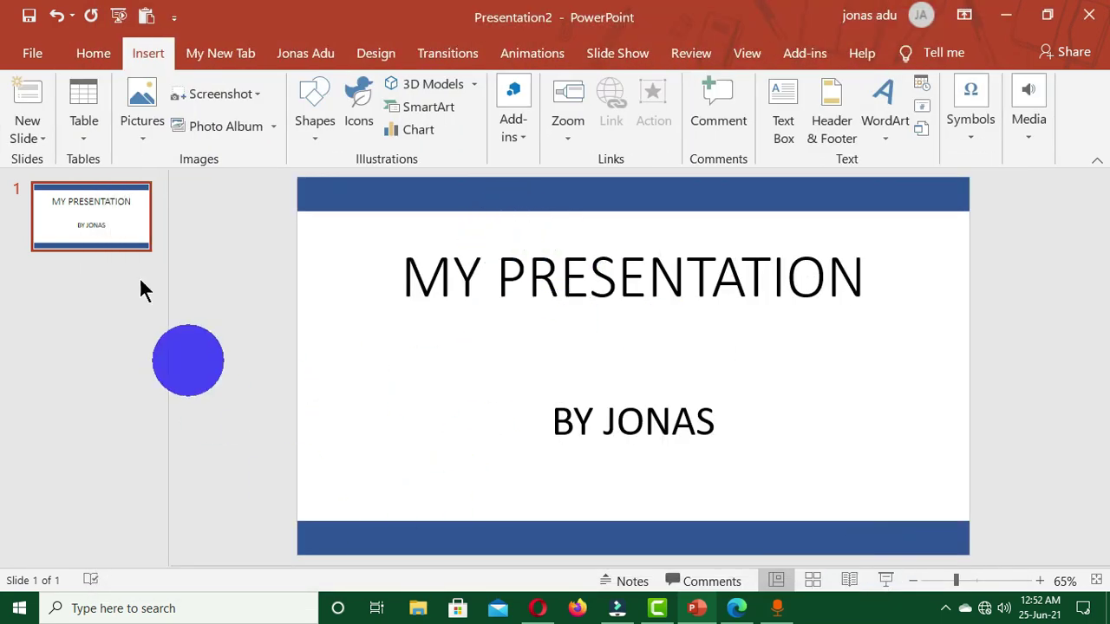
# Step: Show the custom My New Tab with its Jonas, Adu and Last groups
pyautogui.click(222, 54)
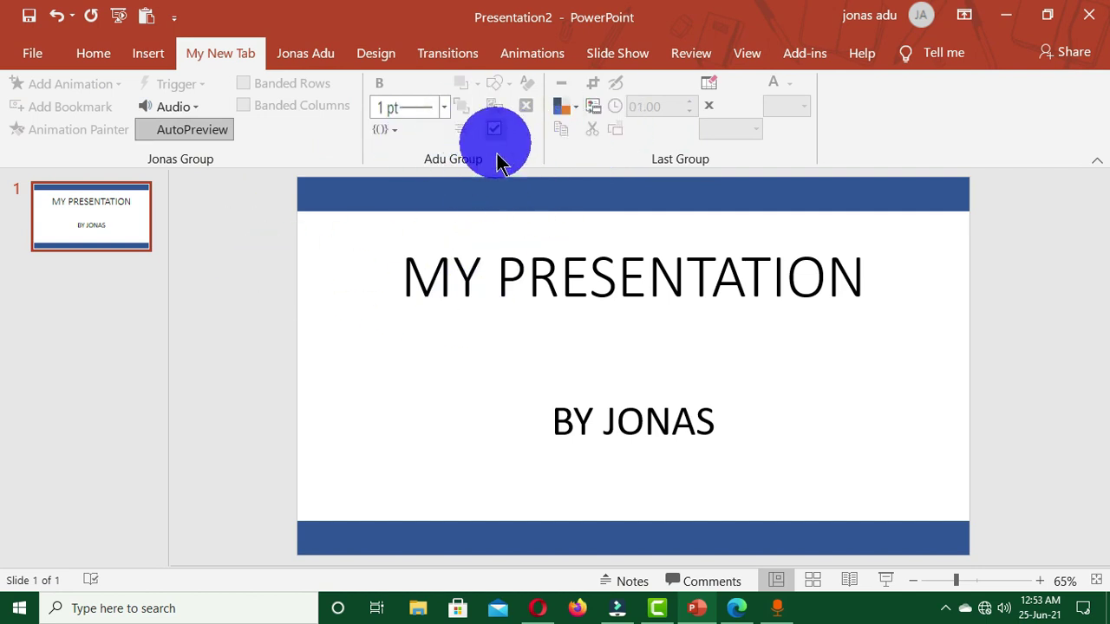
# Step: Restyle the MY PRESENTATION title in blue, 28 pt Arial Black
pyautogui.moveTo(414, 276); pyautogui.dragTo(867, 283)
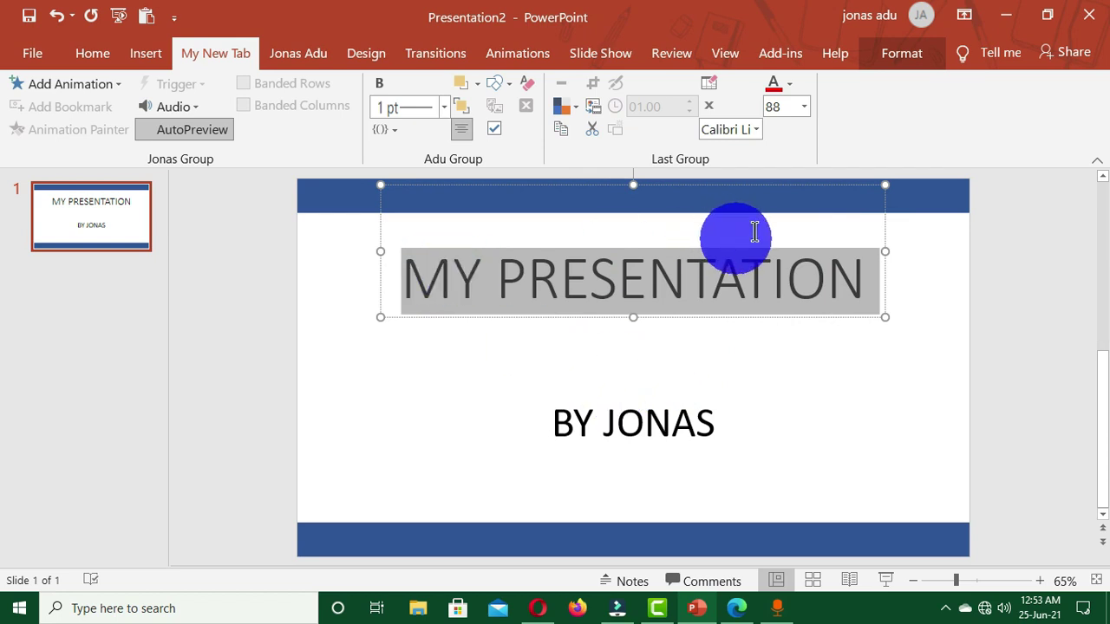
pyautogui.click(791, 88)
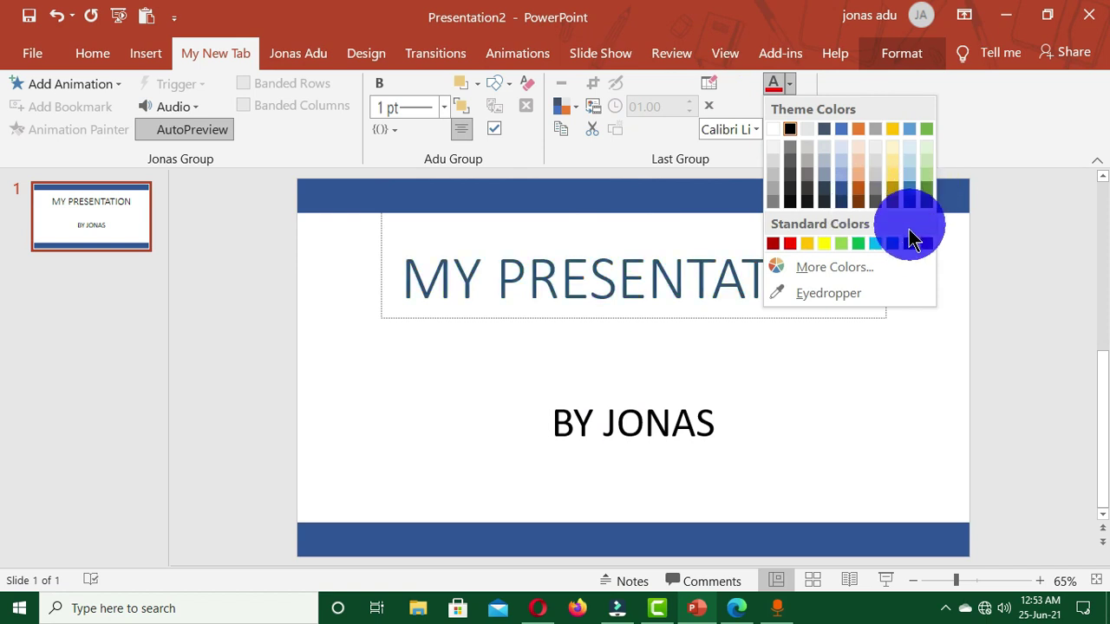
pyautogui.click(896, 252)
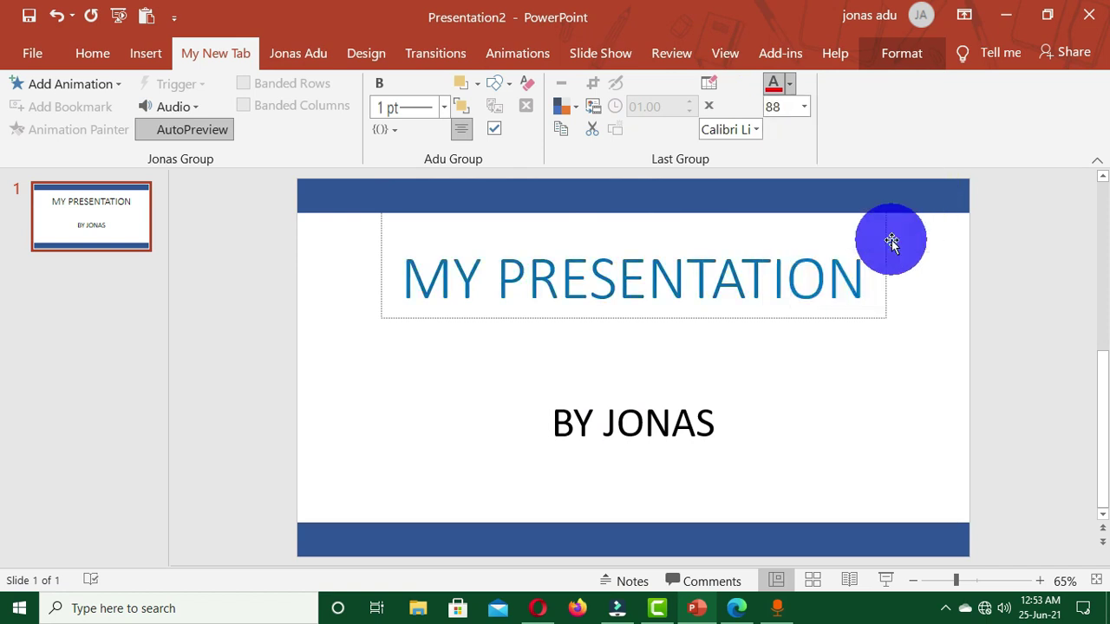
pyautogui.click(807, 116)
pyautogui.click(775, 260)
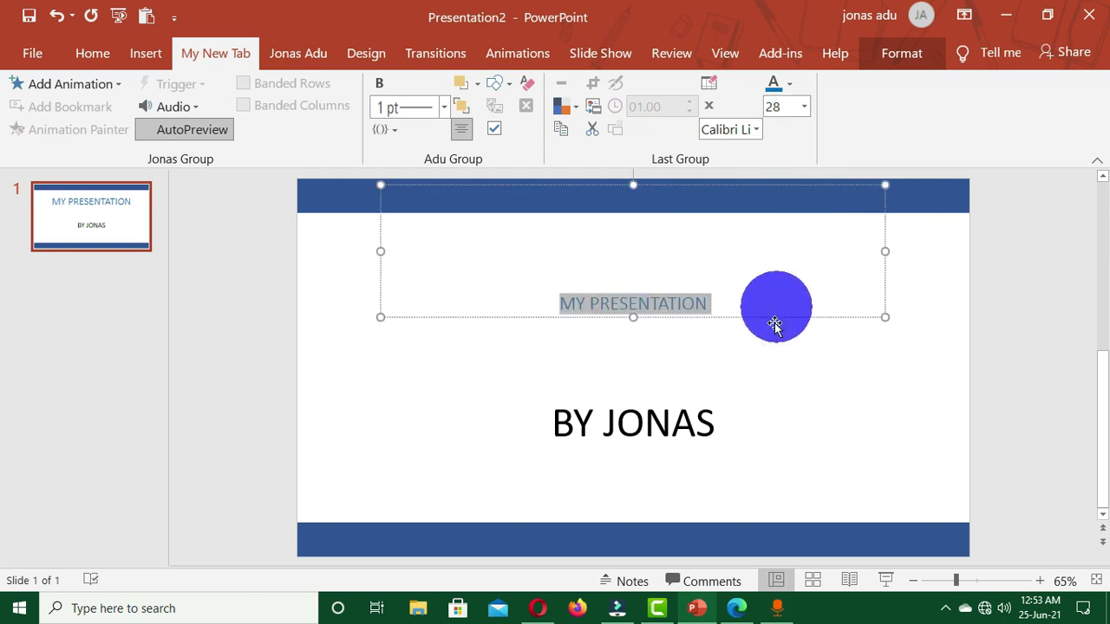
pyautogui.click(757, 130)
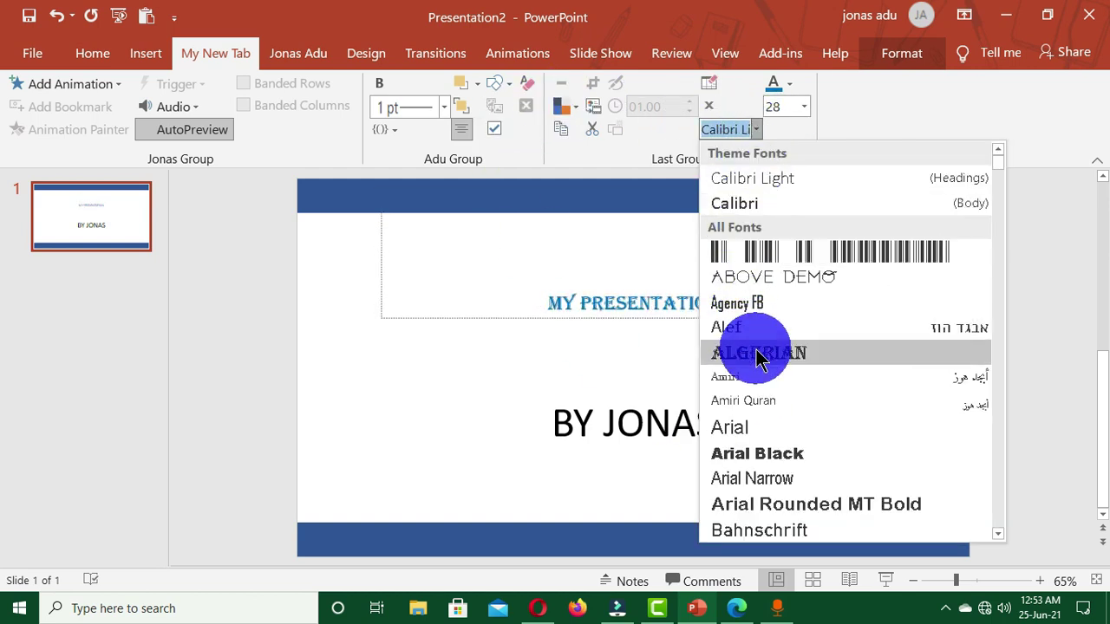
pyautogui.click(767, 454)
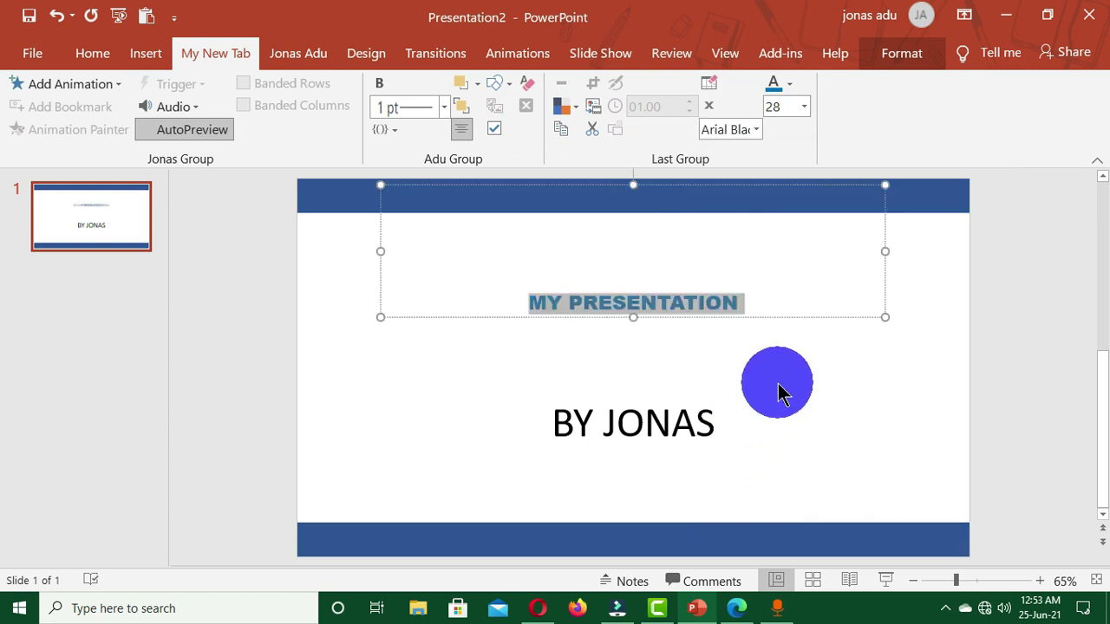
# Step: Clear the title's formatting so it returns to plain 60 pt Calibri Light
pyautogui.click(764, 388)
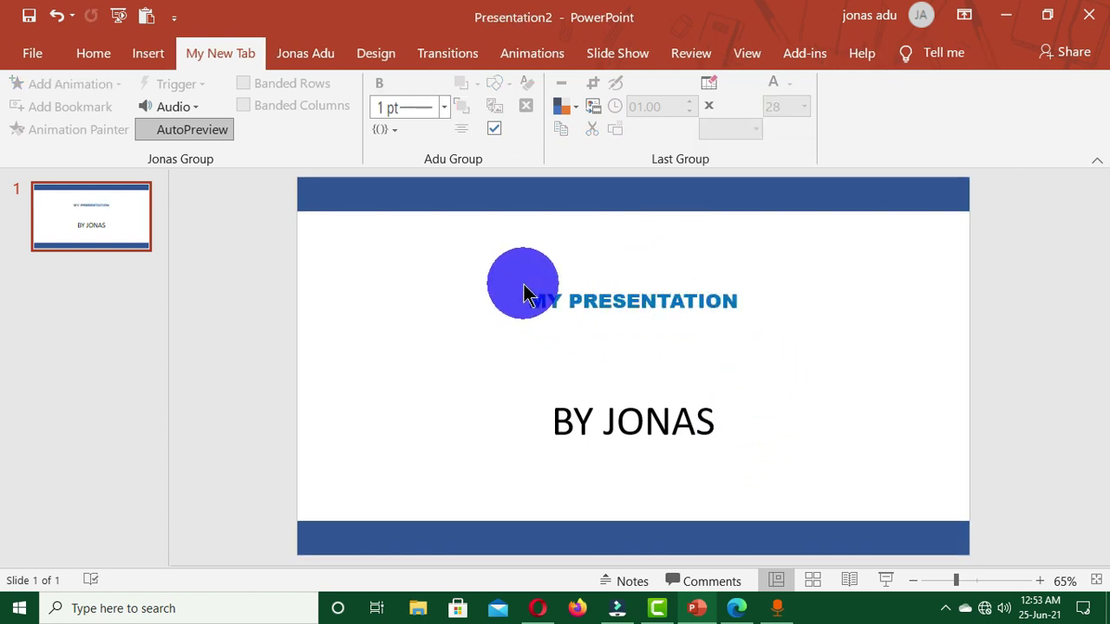
pyautogui.moveTo(528, 303); pyautogui.dragTo(738, 294)
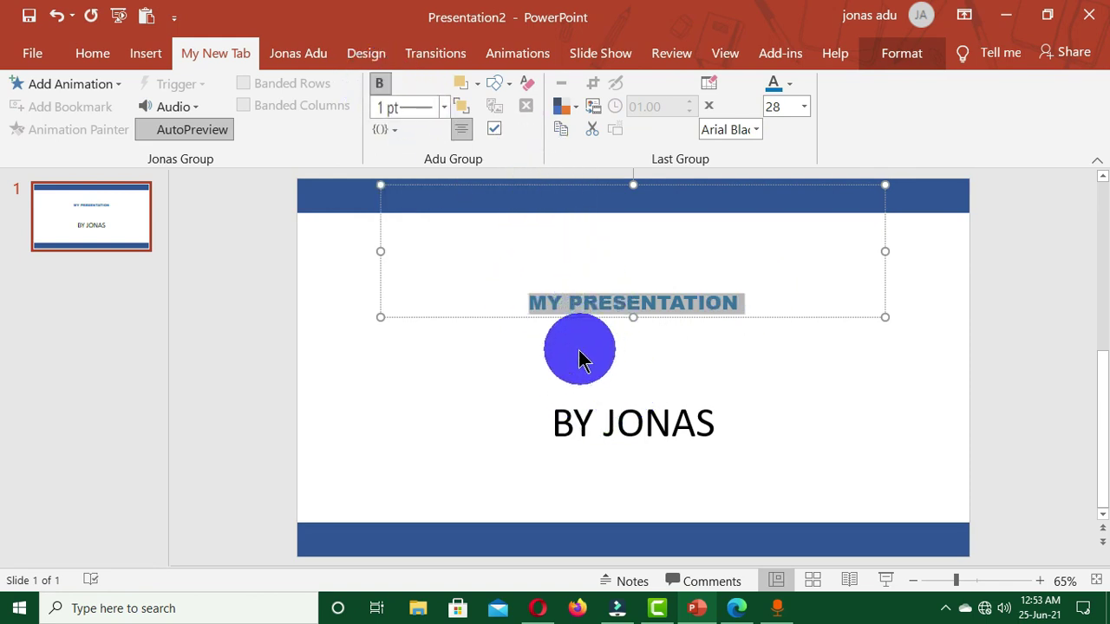
pyautogui.click(527, 85)
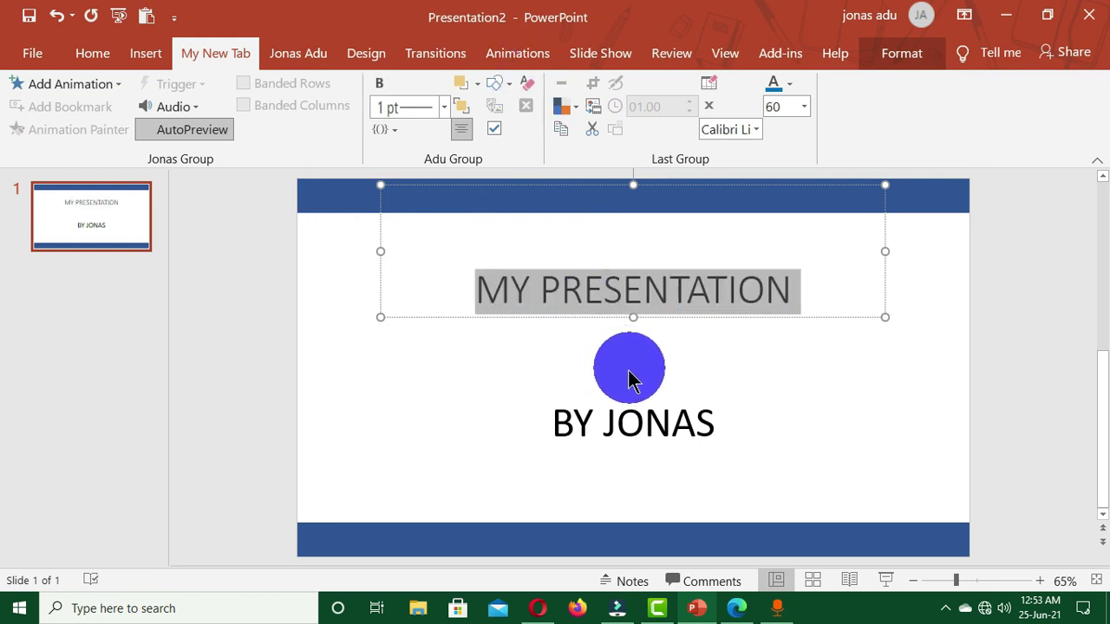
# Step: Apply a Fly In entrance animation to the MY PRESENTATION title from the Jonas Group
pyautogui.click(84, 91)
pyautogui.click(228, 161)
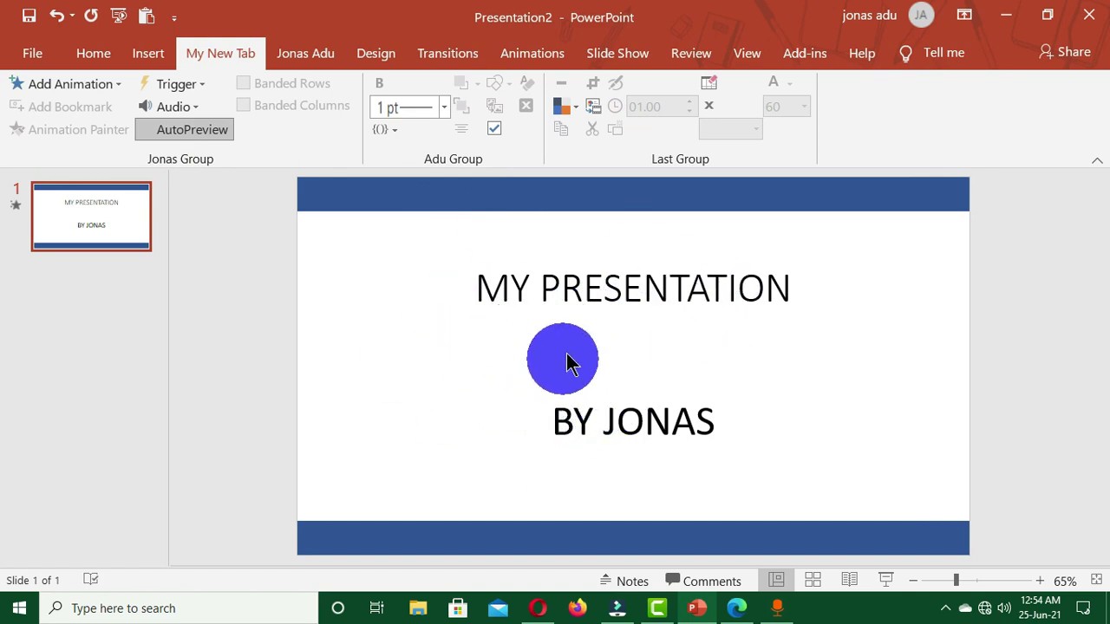
pyautogui.click(412, 310)
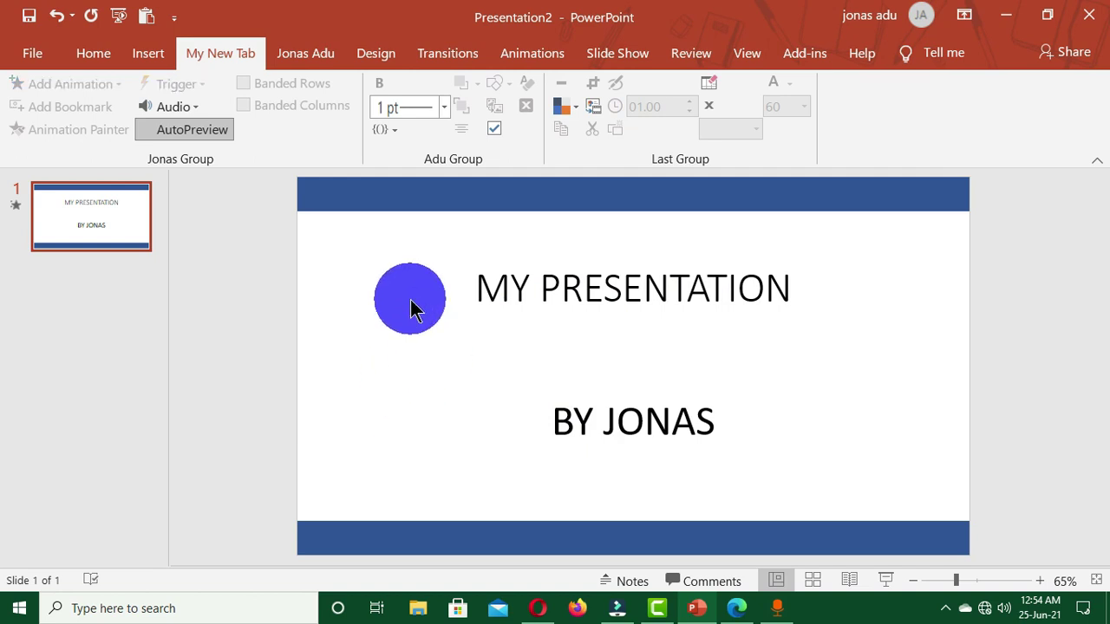